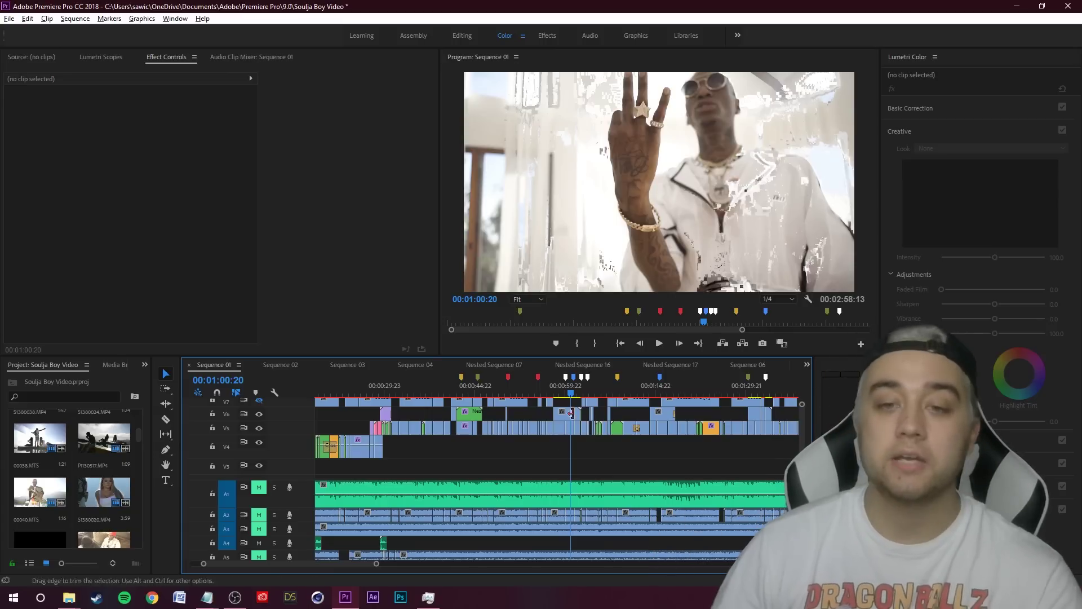
Play back Sequence 01 around the one-minute mark and near 00:01:17 to review the pixel-smearing glitch transitions between clips.
{"action": "left_click", "coordinate": [561, 494]}
{"action": "key", "text": "space"}
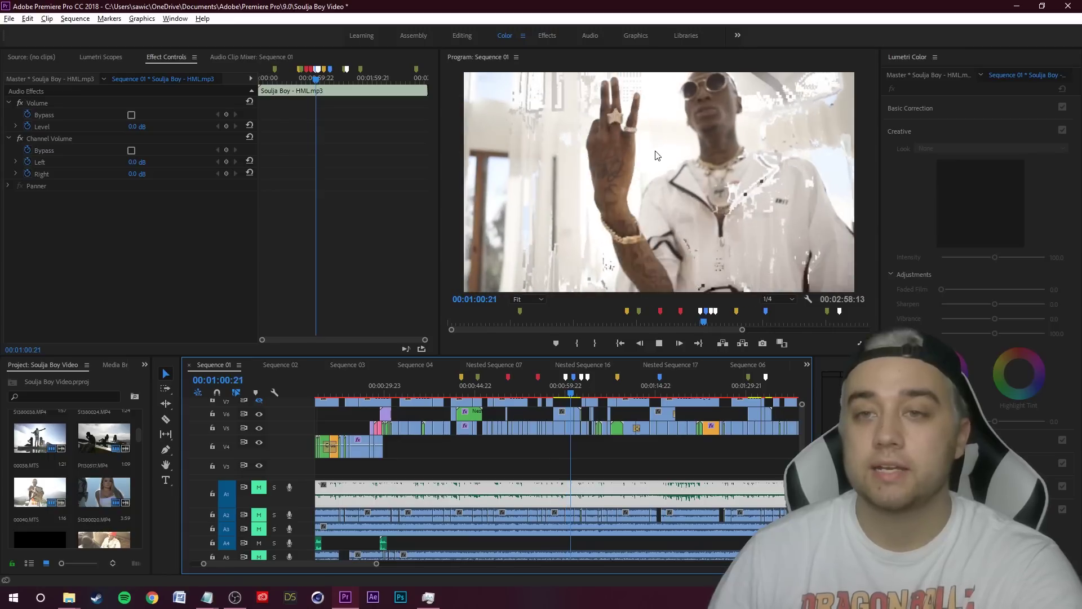
{"action": "left_click", "coordinate": [656, 155]}
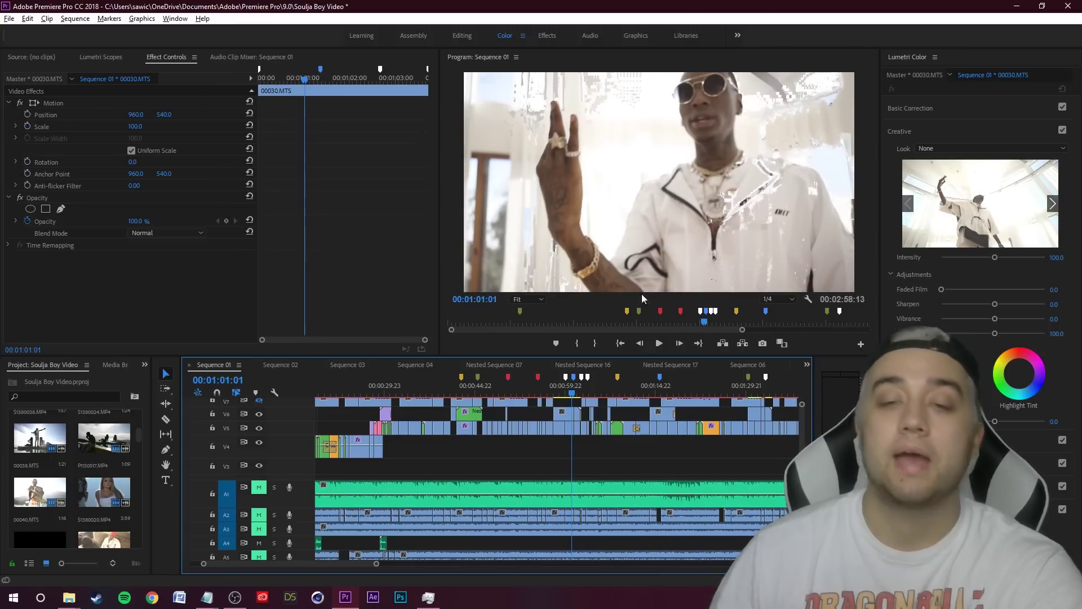
{"action": "left_click_drag", "start_coordinate": [574, 397], "coordinate": [564, 394]}
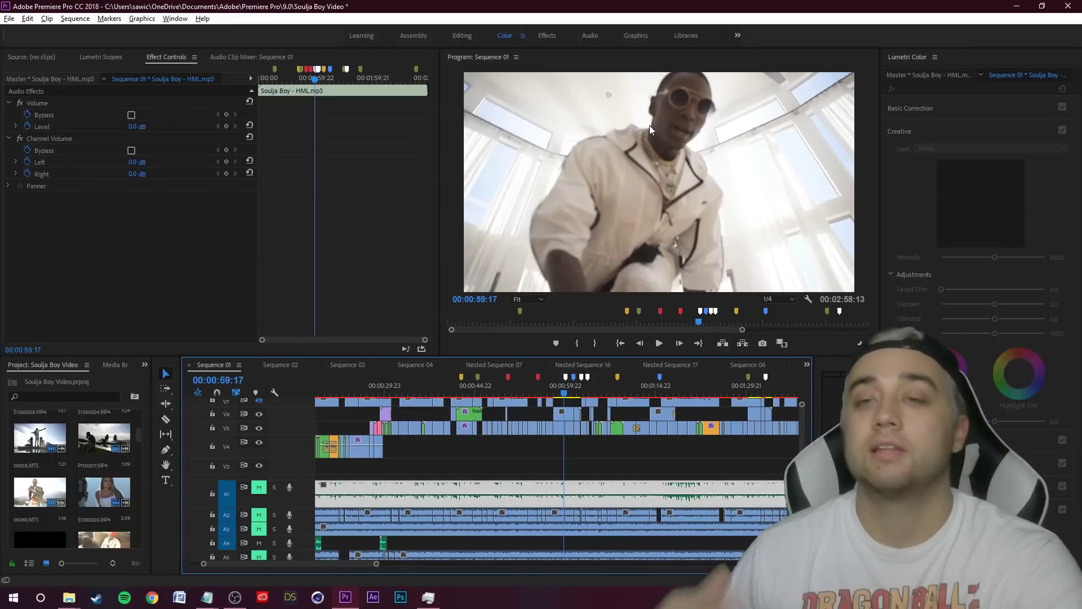
{"action": "key", "text": "space"}
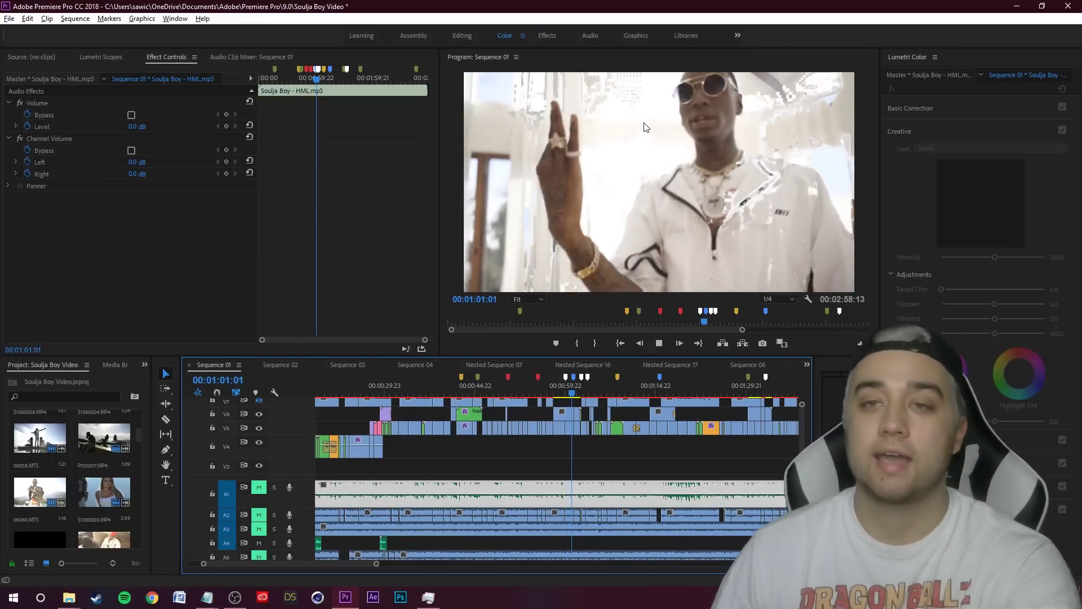
{"action": "left_click", "coordinate": [643, 123]}
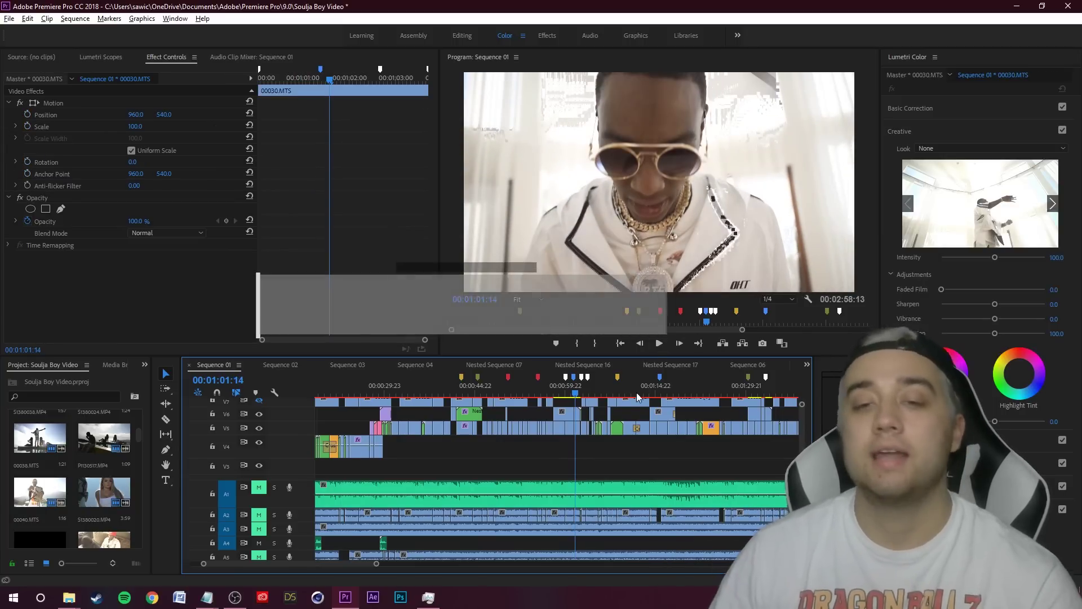
{"action": "key", "text": "space"}
{"action": "key", "text": "space"}
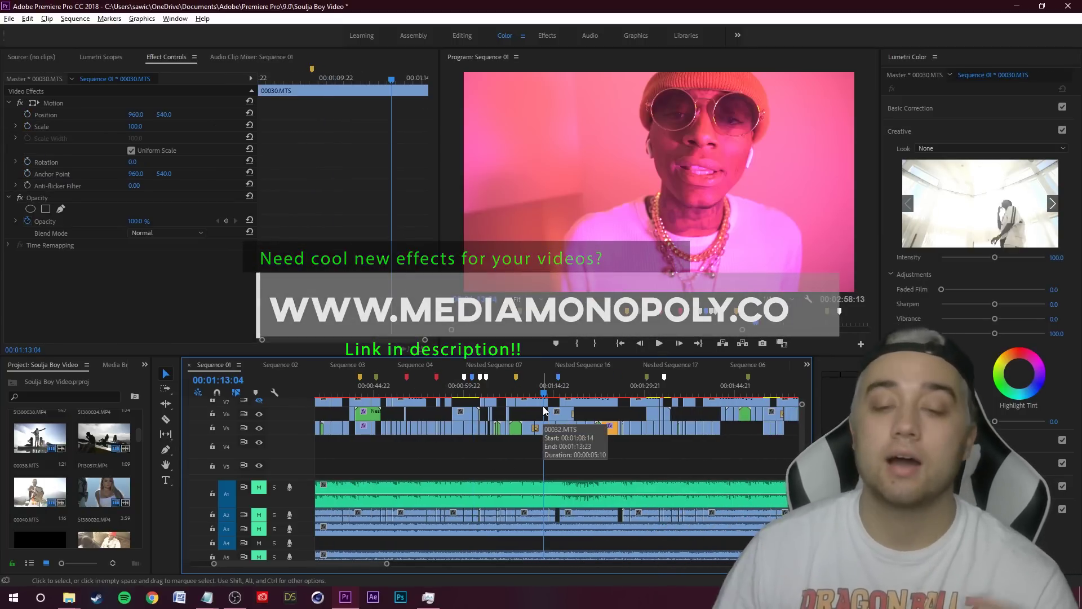
{"action": "left_click", "coordinate": [565, 395]}
{"action": "key", "text": "space"}
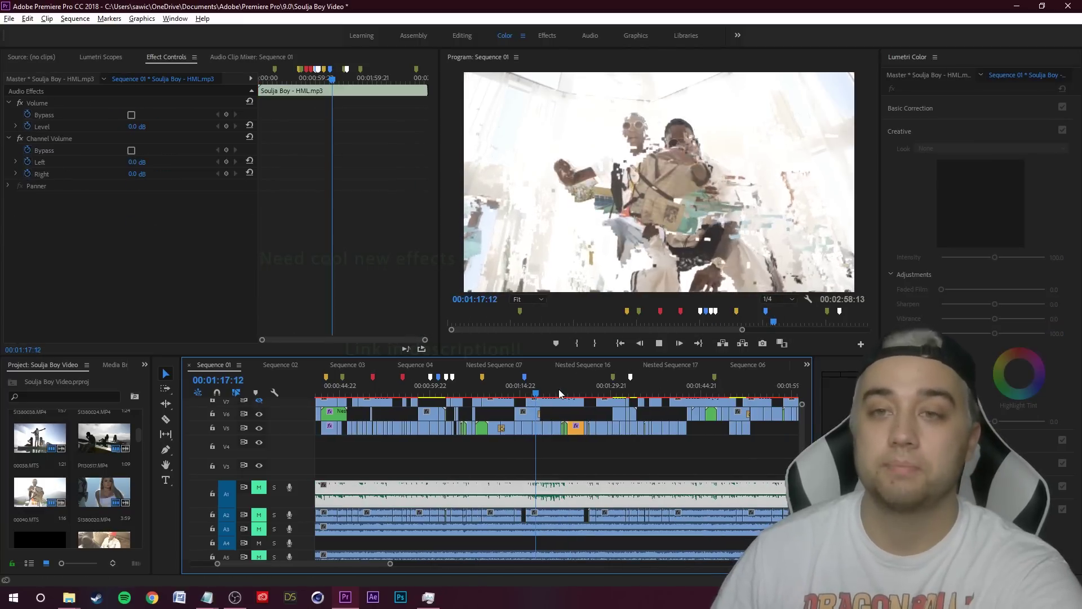
{"action": "key", "text": "space"}
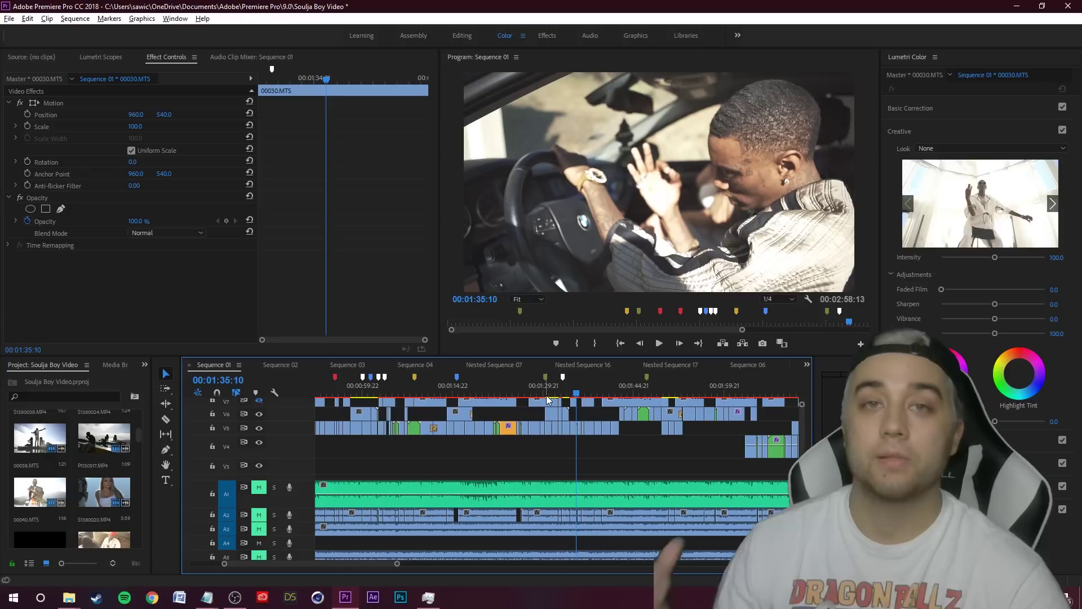
Launch Avidemux through the system search, look at its video codec choices, and minimize its window.
{"action": "right_click", "coordinate": [12, 596]}
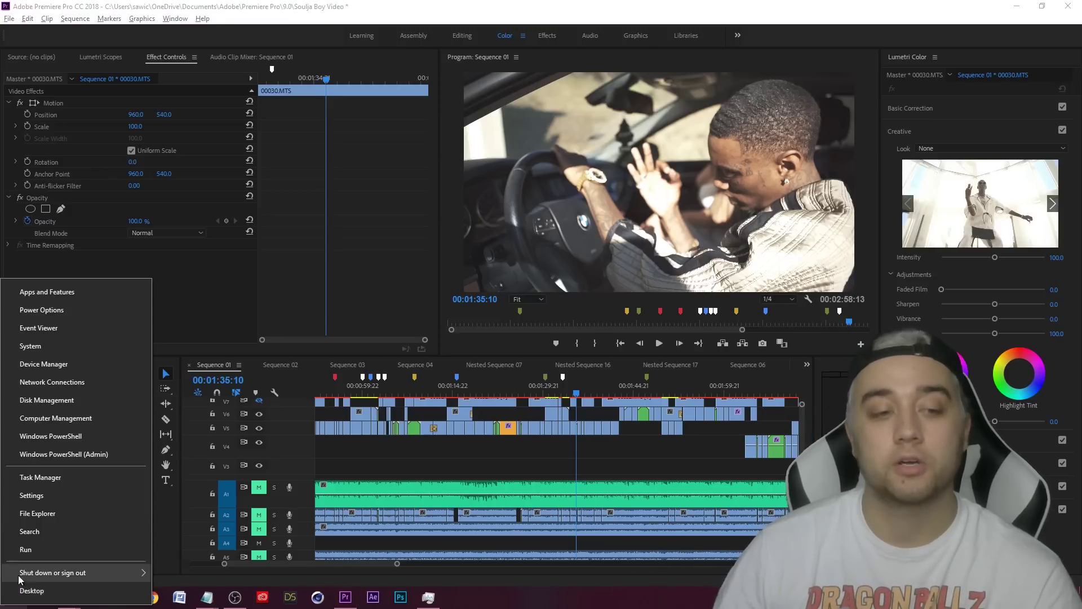
{"action": "left_click", "coordinate": [55, 533]}
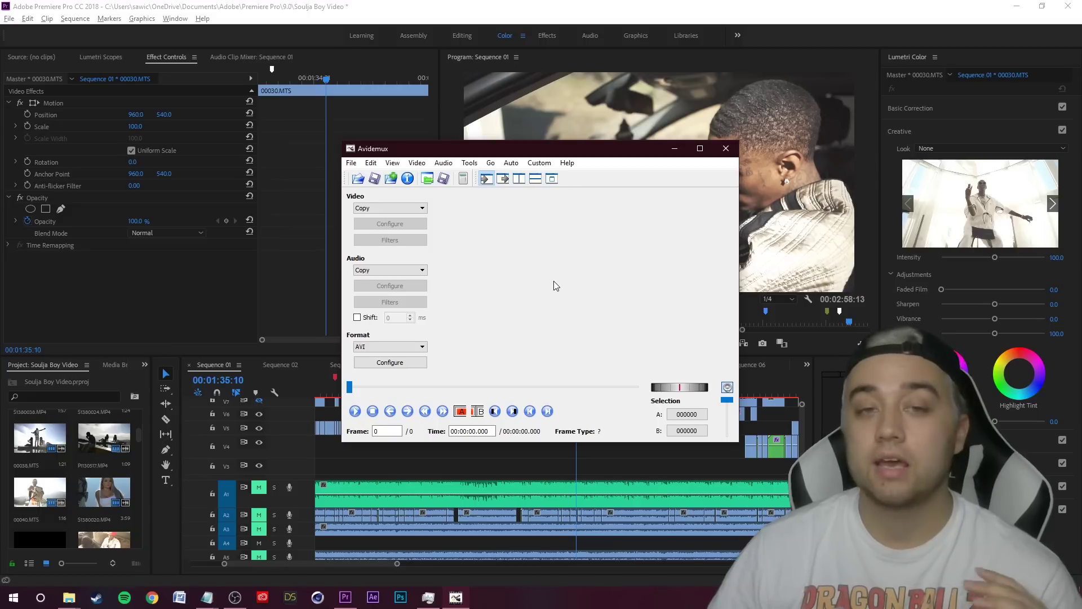
{"action": "left_click", "coordinate": [420, 209]}
{"action": "left_click", "coordinate": [418, 219]}
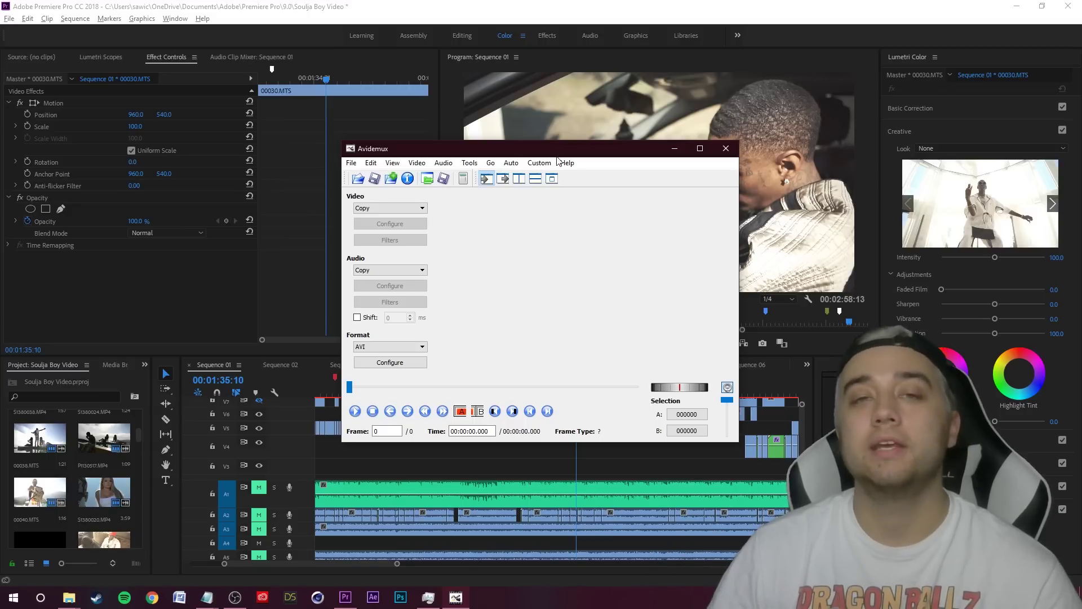
{"action": "left_click", "coordinate": [674, 149]}
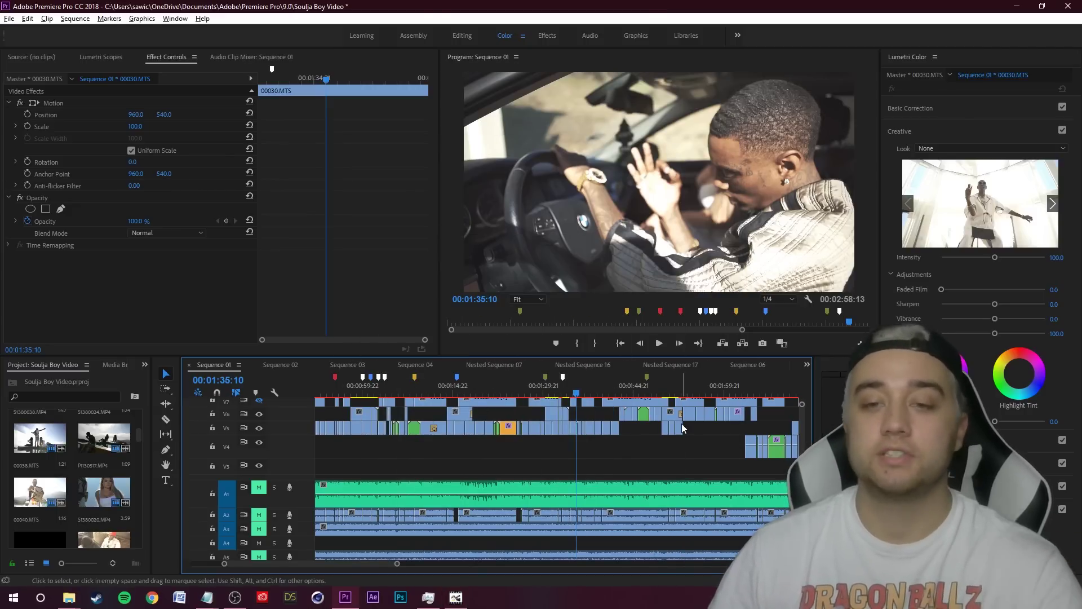
Hide video track V6 in Sequence 01 and play the underlying V5 clips from 00:01:30:09.
{"action": "scroll", "coordinate": [574, 429], "scroll_direction": "up", "scroll_amount": 5}
{"action": "left_click", "coordinate": [259, 415]}
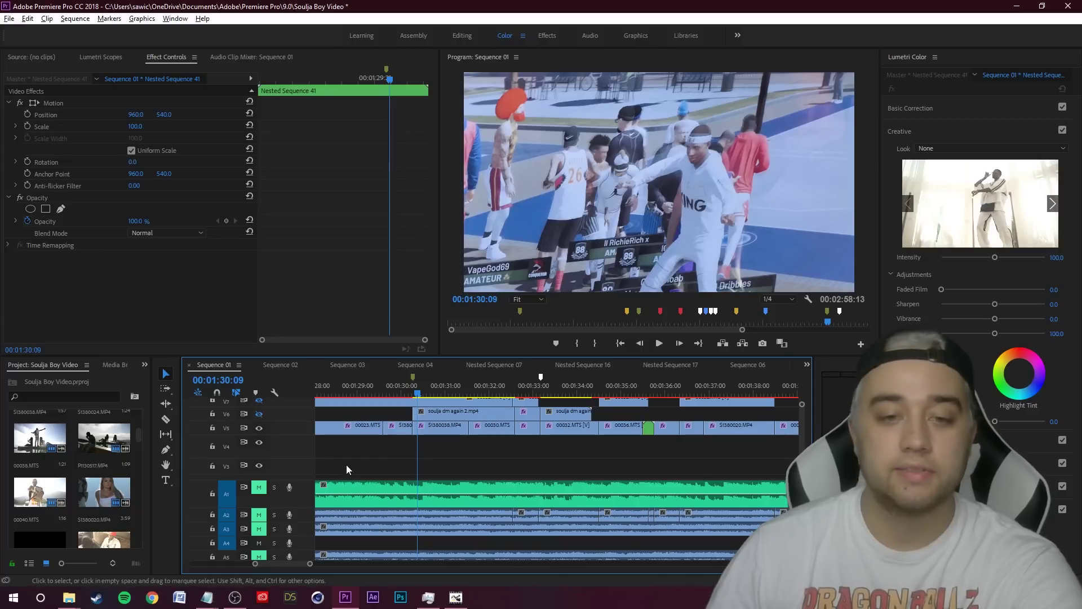
{"action": "left_click", "coordinate": [471, 451]}
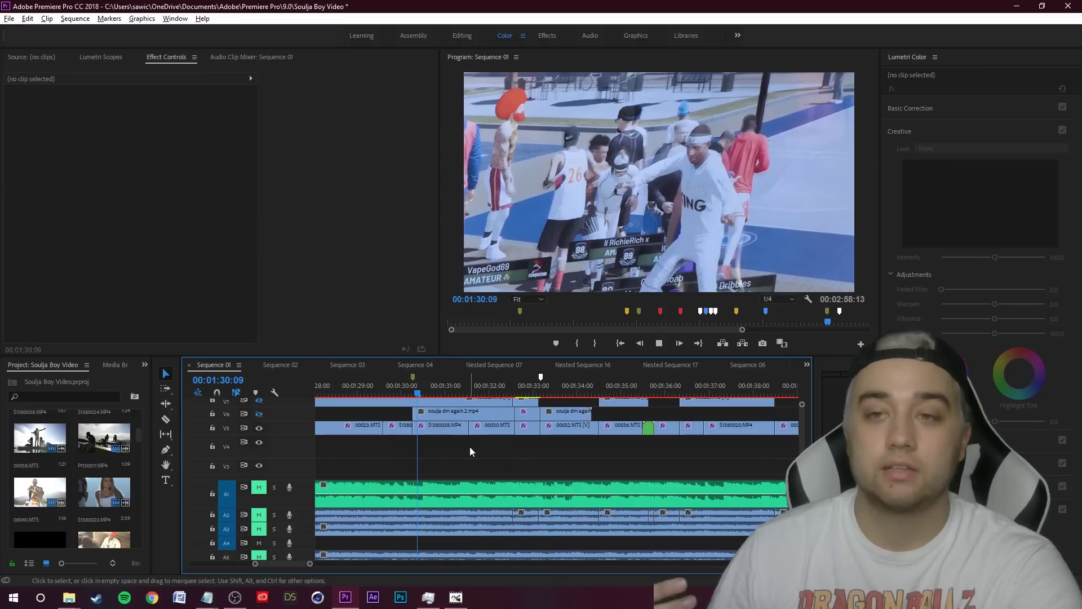
{"action": "key", "text": "space"}
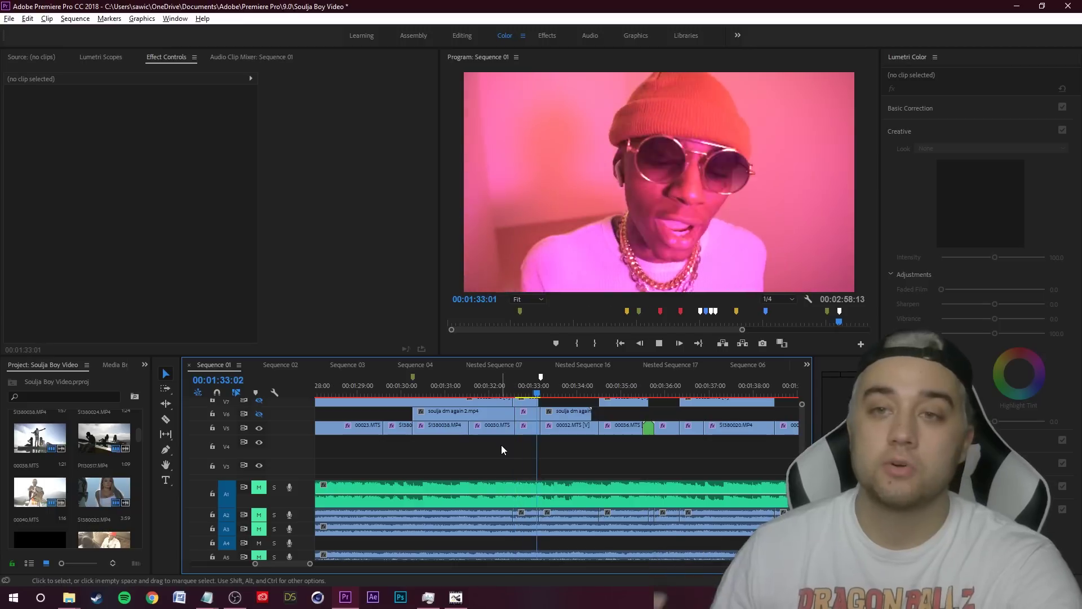
{"action": "key", "text": "space"}
{"action": "scroll", "coordinate": [478, 445], "scroll_direction": "down", "scroll_amount": 1}
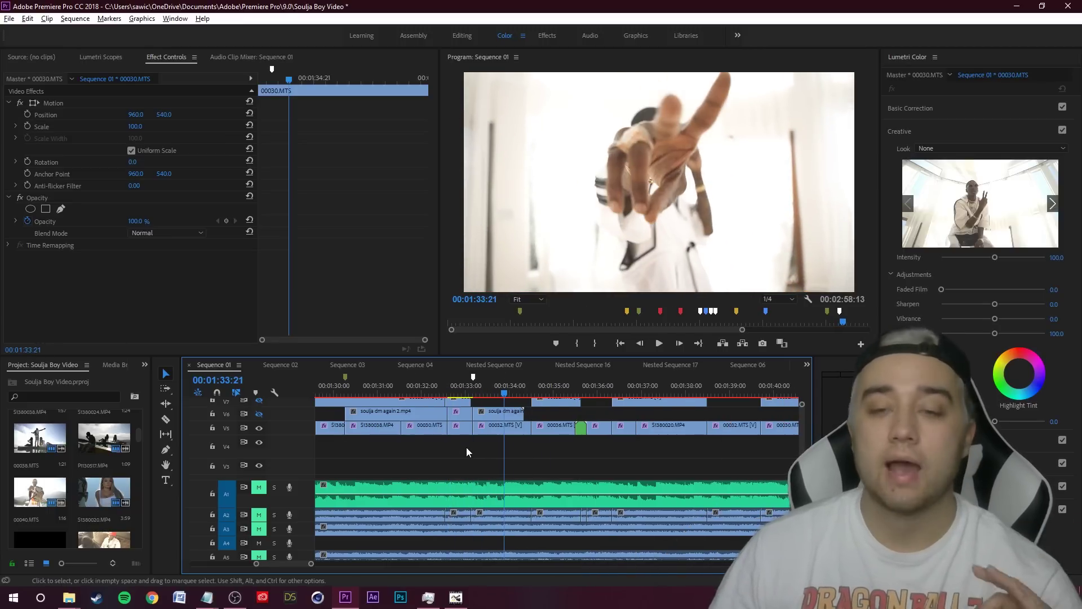
Copy the V5 clips from S1380038.MP4 through 00032.MTS and create a new ARRI 1080p 23.976 sequence named Sequence 12.
{"action": "left_click_drag", "start_coordinate": [510, 443], "coordinate": [384, 439]}
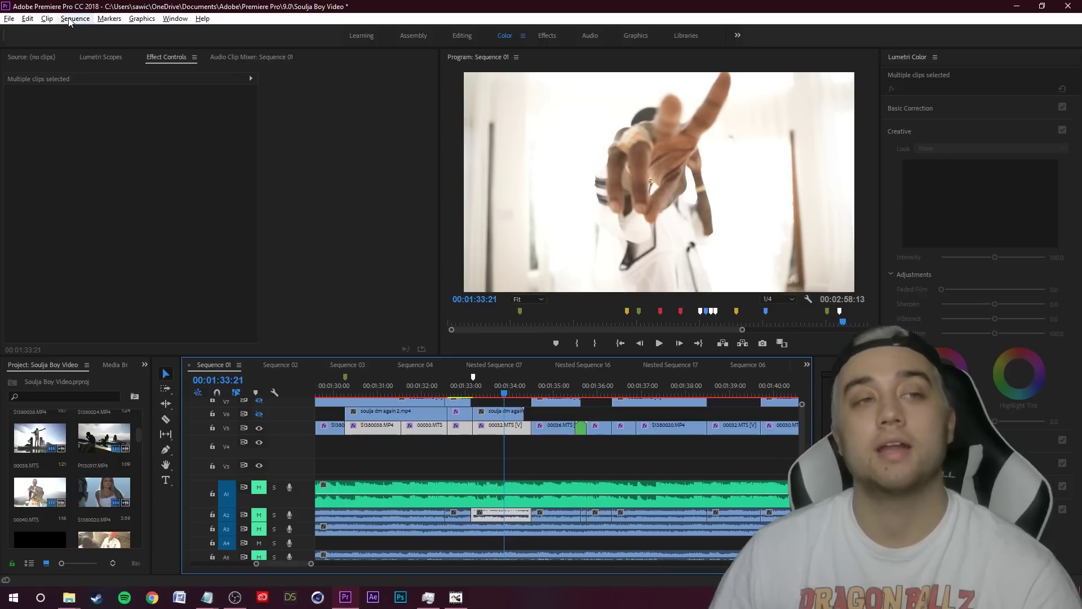
{"action": "left_click", "coordinate": [10, 20]}
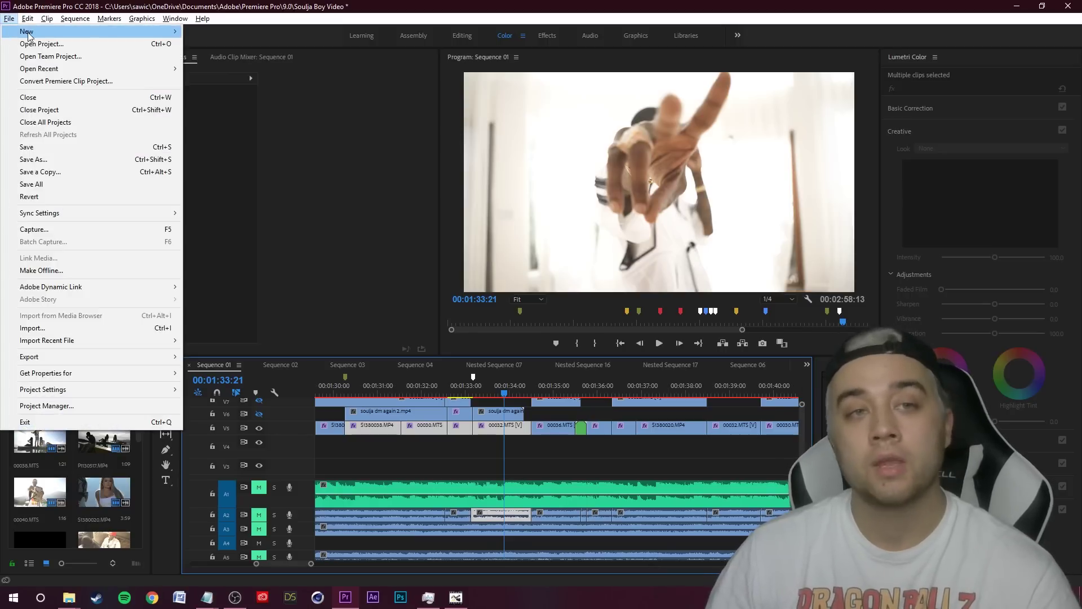
{"action": "mouse_move", "coordinate": [34, 32]}
{"action": "left_click", "coordinate": [215, 56]}
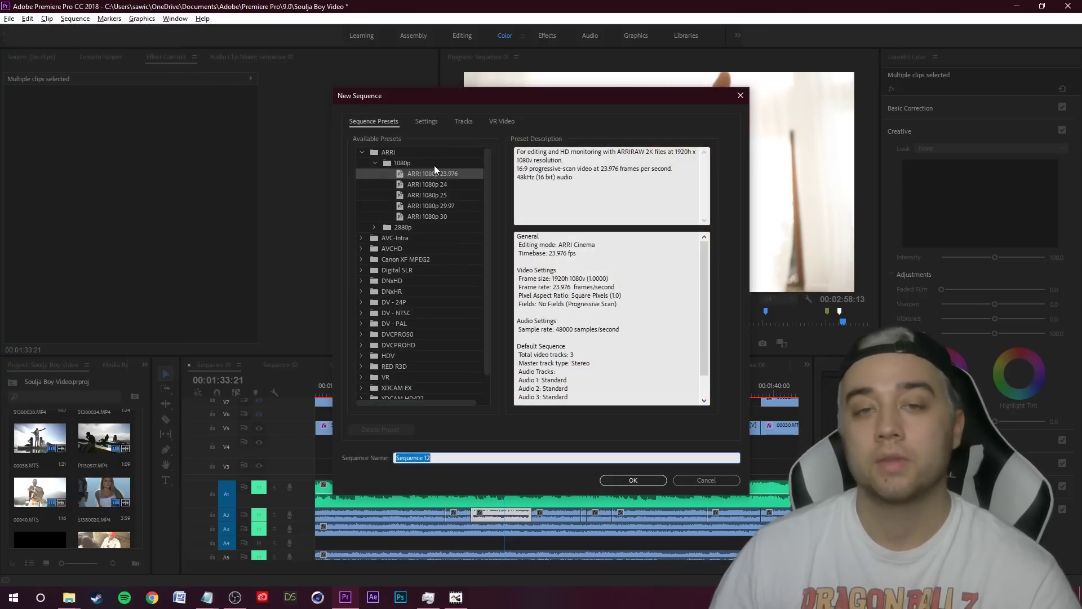
{"action": "left_click", "coordinate": [628, 481]}
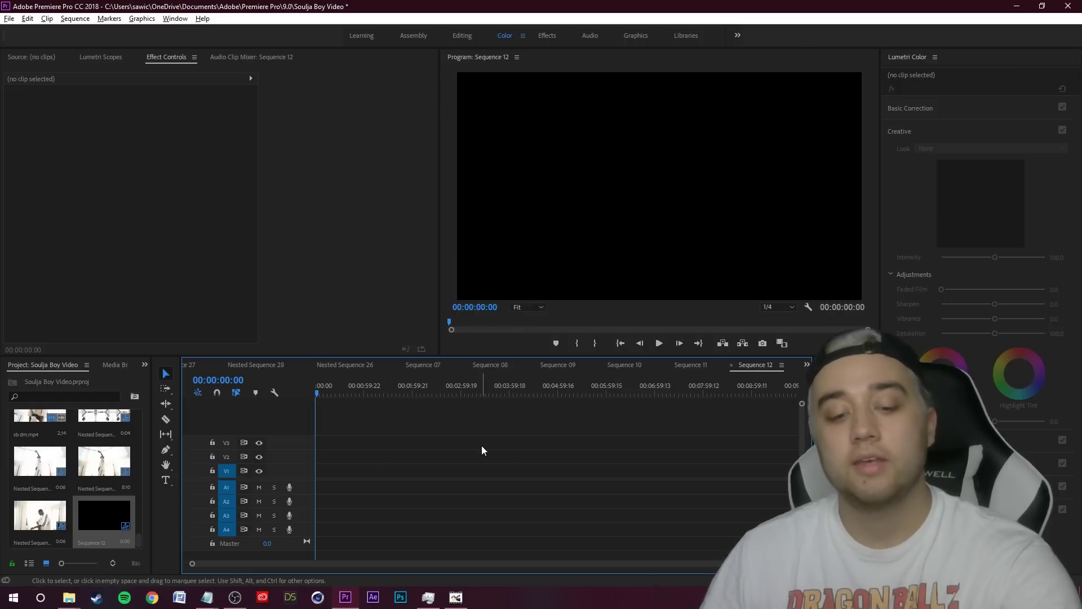
Paste the copied clips into Sequence 12 and delete the audio of clip 00032.MTS.
{"action": "key", "text": "ctrl+v"}
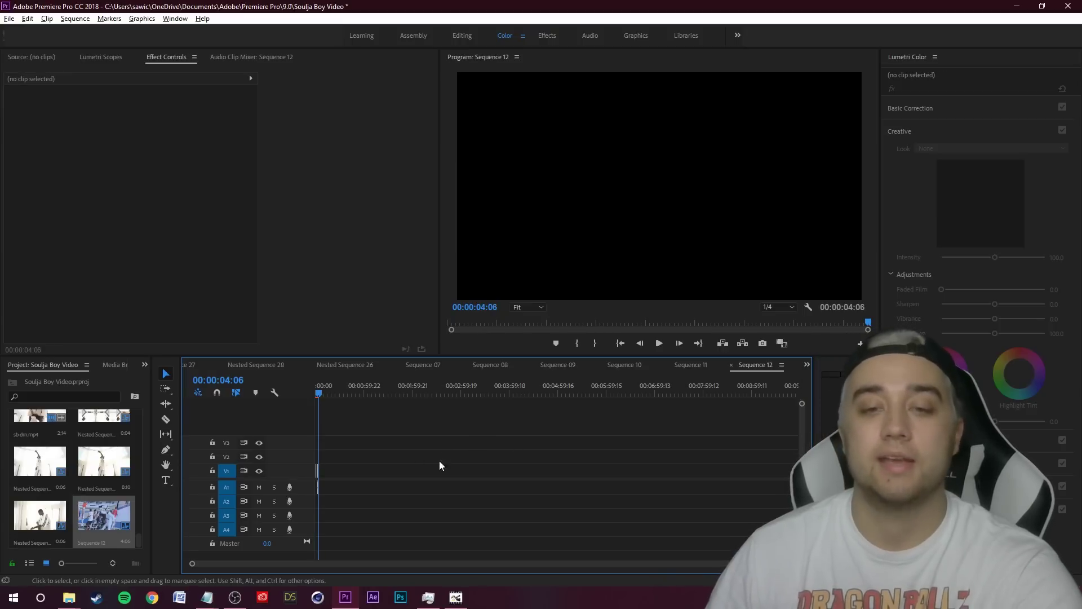
{"action": "key", "text": "Home"}
{"action": "key", "text": "equal"}
{"action": "key", "text": "equal"}
{"action": "key", "text": "equal"}
{"action": "key", "text": "equal"}
{"action": "key", "text": "equal"}
{"action": "key", "text": "equal"}
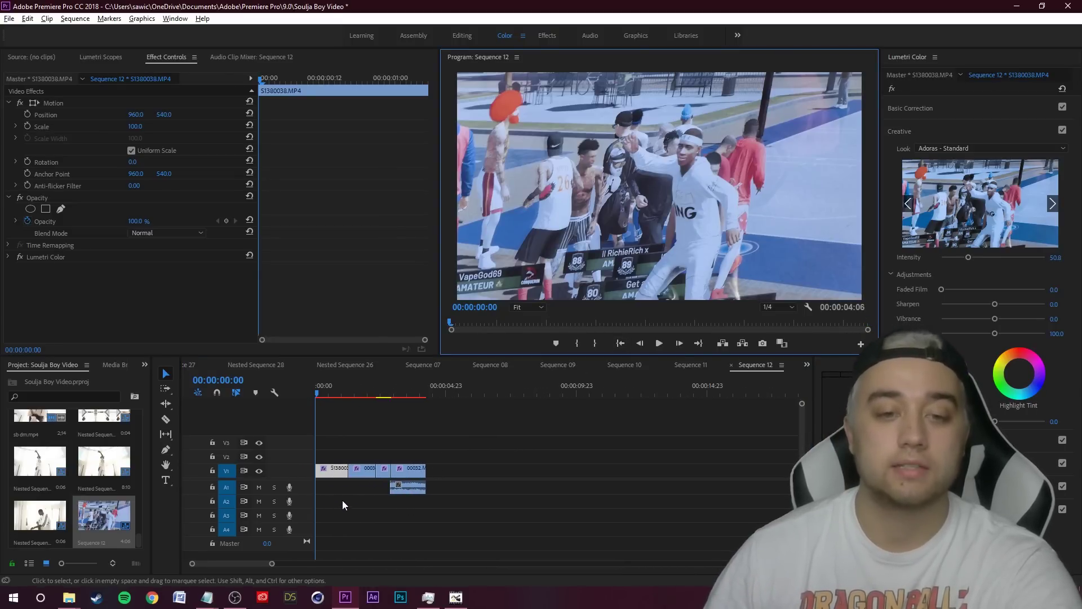
{"action": "left_click", "coordinate": [409, 505]}
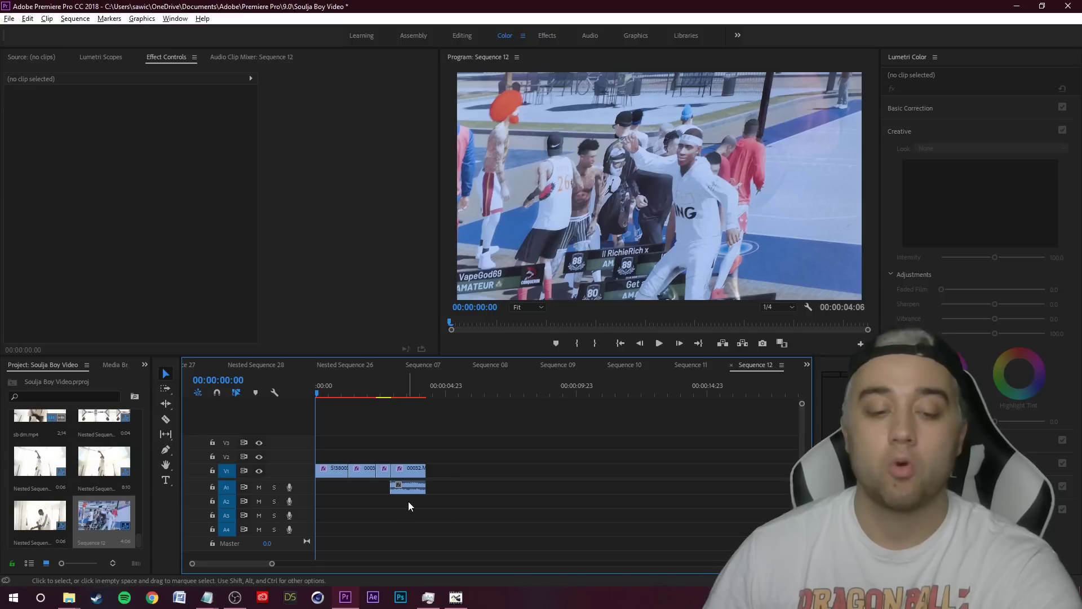
{"action": "left_click", "coordinate": [411, 488]}
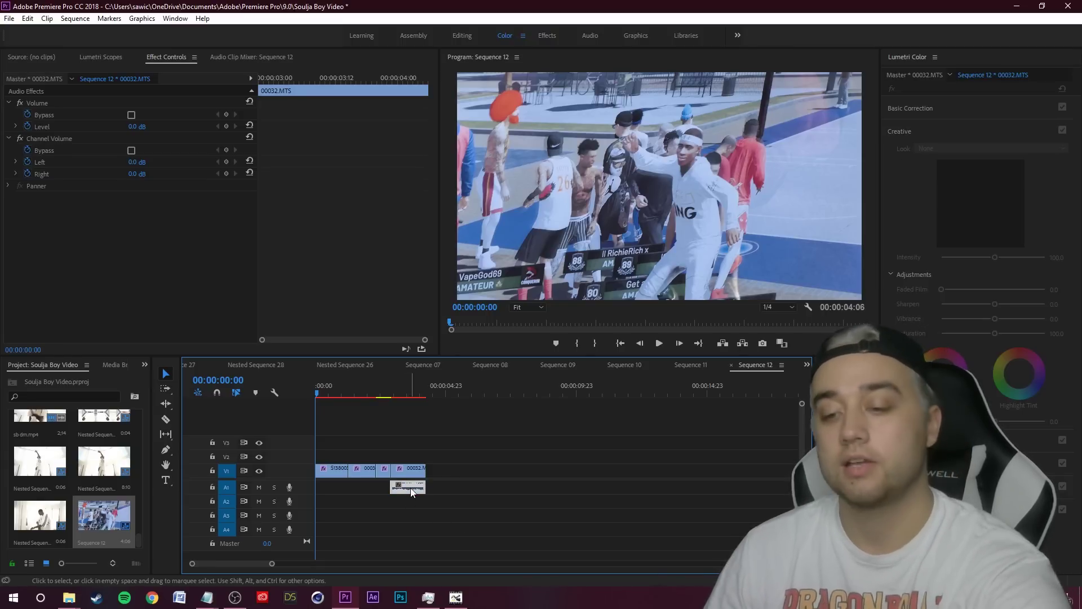
{"action": "key", "text": "Delete"}
{"action": "key", "text": "space"}
{"action": "key", "text": "space"}
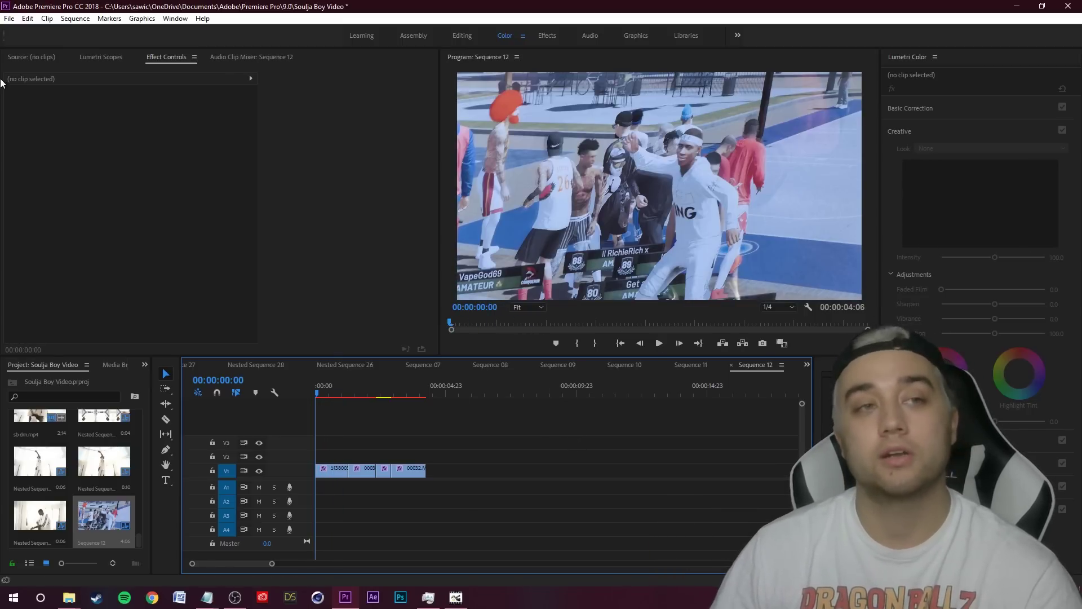
Export the sequence as H.264 with the YOUTUBE SUPER HD preset to Sequence 12_1.mp4.
{"action": "left_click", "coordinate": [10, 19]}
{"action": "mouse_move", "coordinate": [133, 364]}
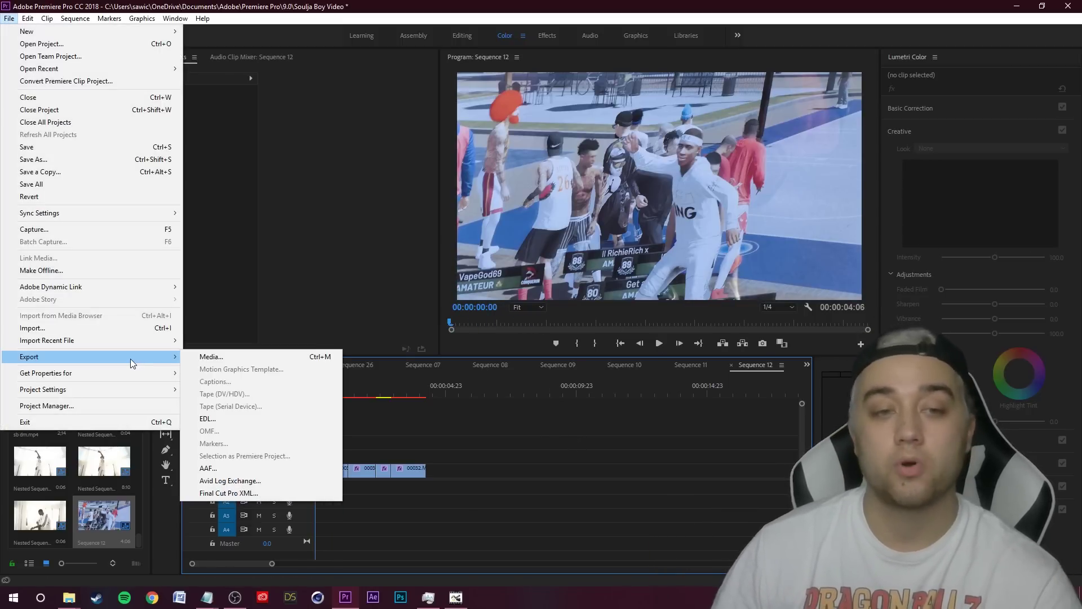
{"action": "left_click", "coordinate": [213, 357]}
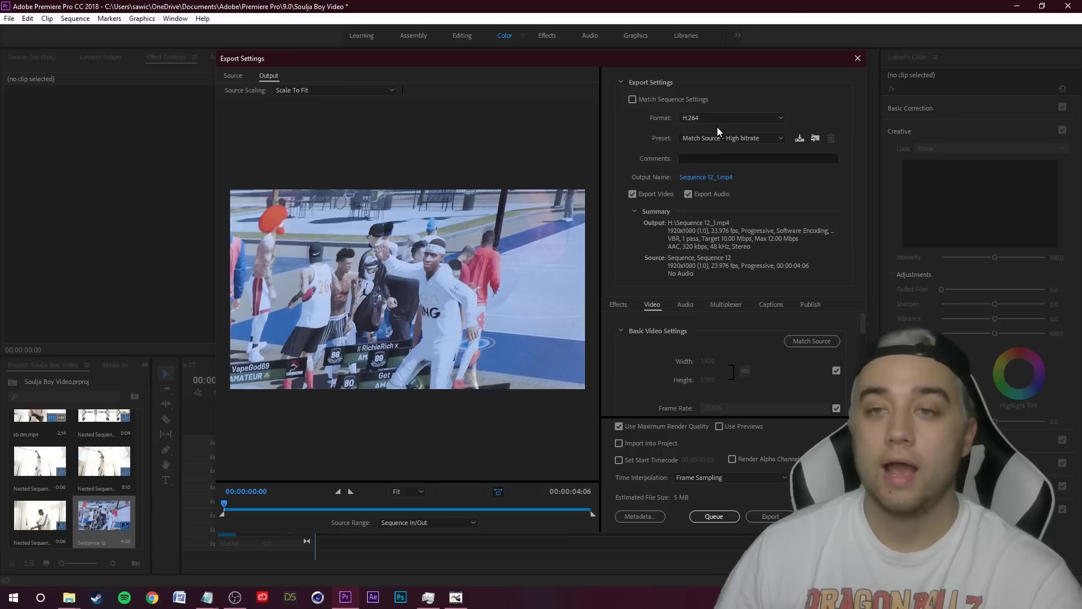
{"action": "left_click", "coordinate": [712, 138]}
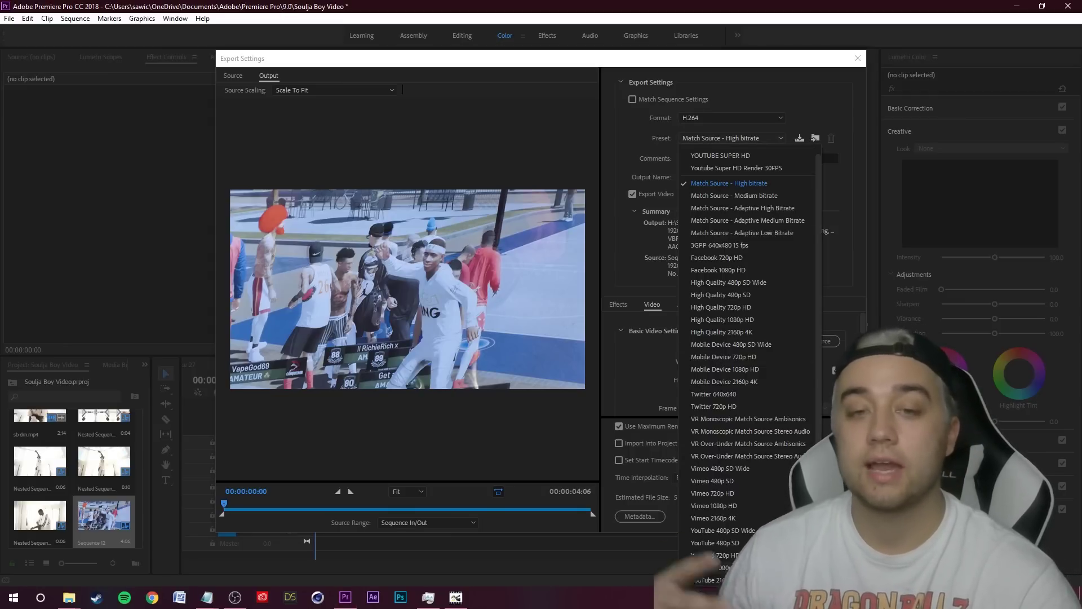
{"action": "left_click", "coordinate": [742, 158]}
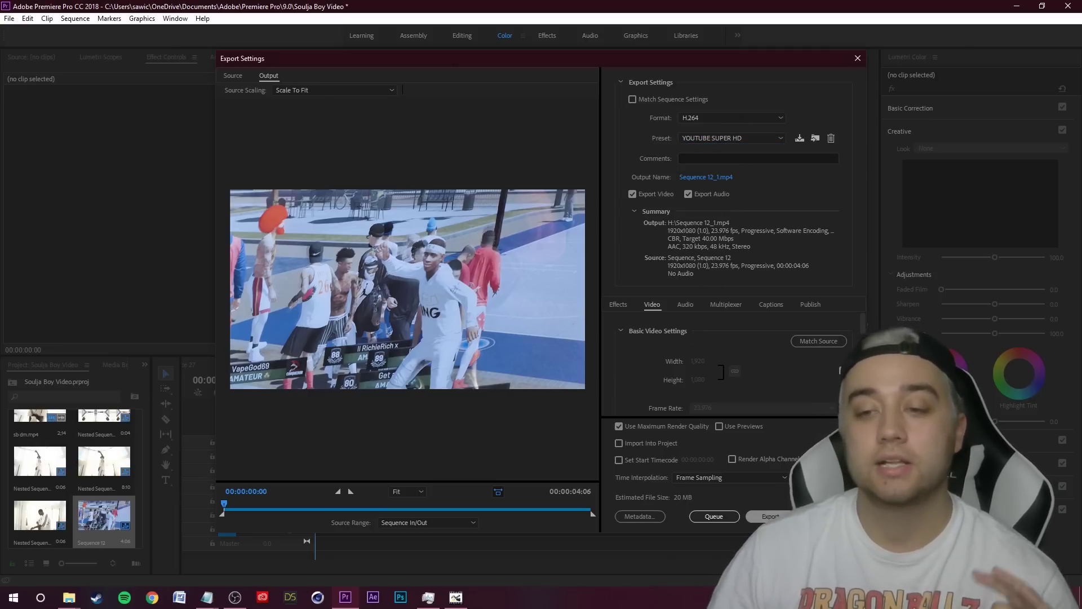
{"action": "left_click", "coordinate": [770, 516]}
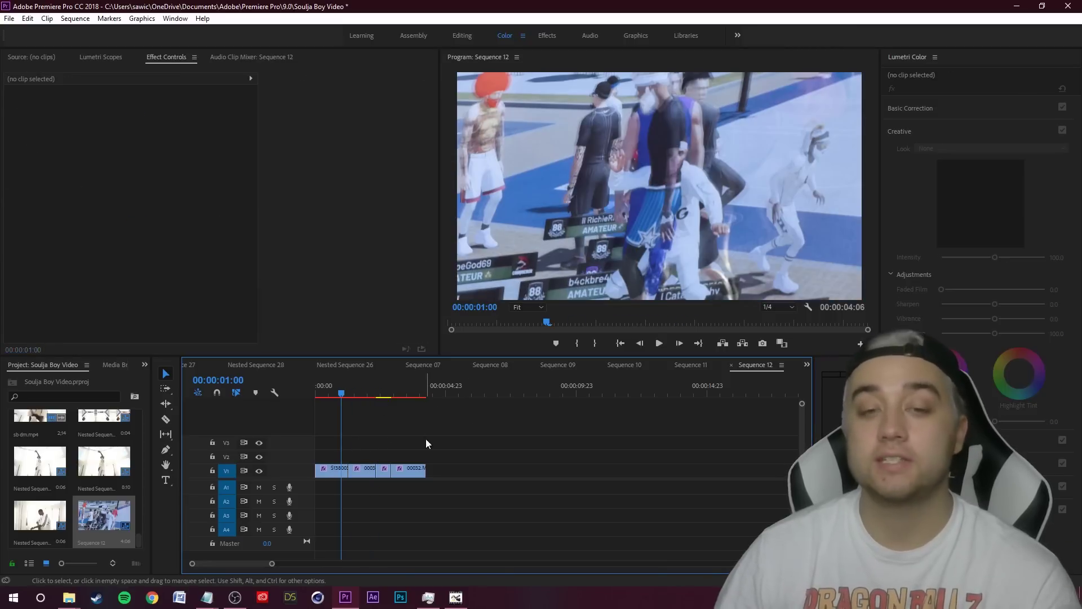
Play part of Sequence 12 from 00:00:01:00 and park the playhead at 00:00:02:03 to review the clip cuts.
{"action": "left_click", "coordinate": [659, 344]}
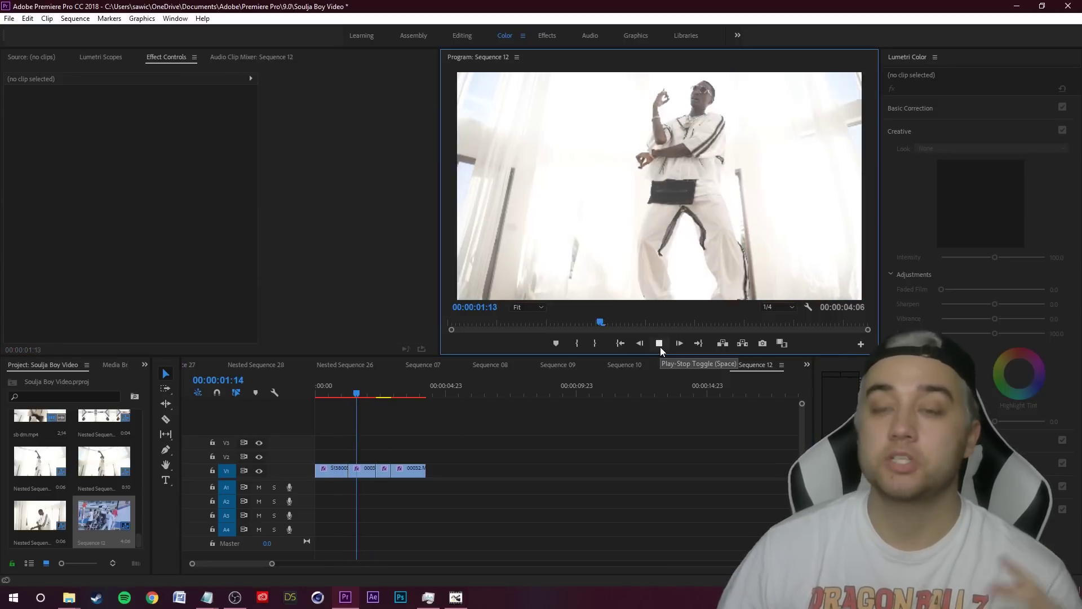
{"action": "left_click", "coordinate": [659, 343]}
{"action": "left_click", "coordinate": [522, 446]}
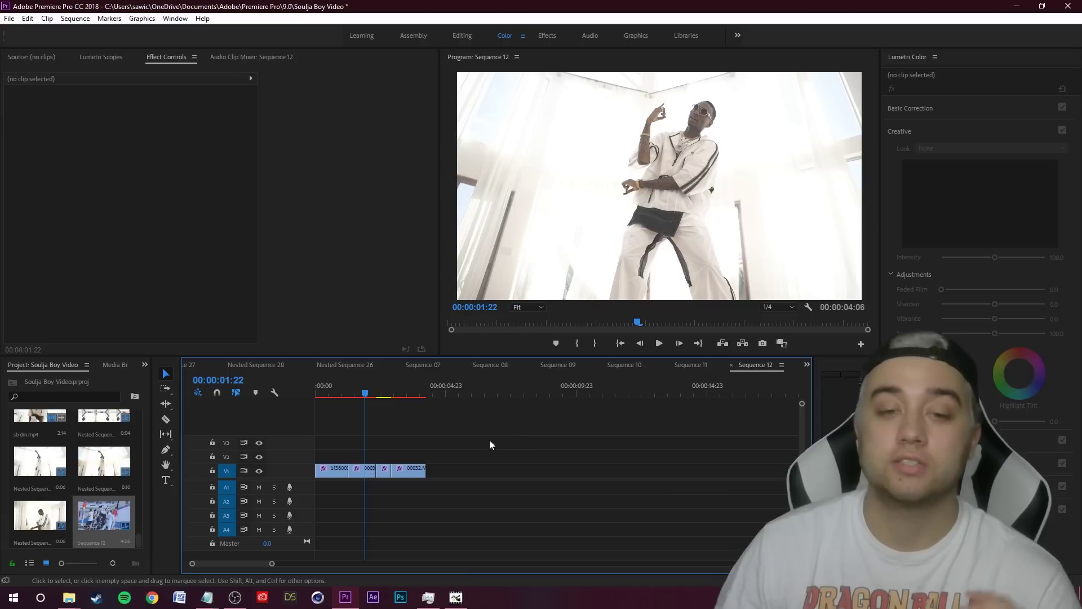
{"action": "left_click", "coordinate": [371, 395]}
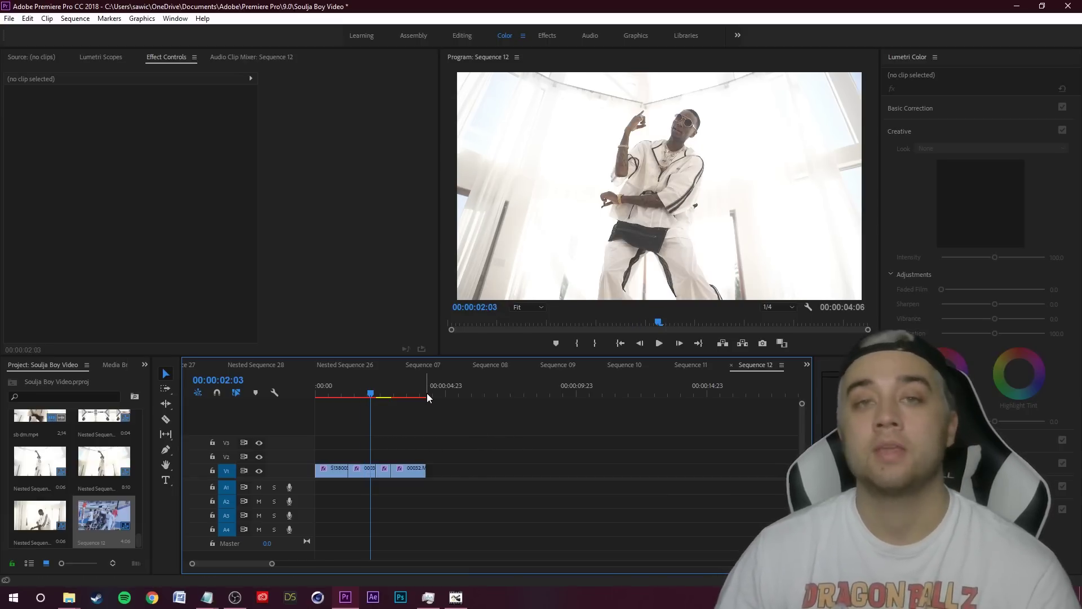
Switch to Avidemux and open Sequence 12_1 from Seagate Expansion Drive (H:), declining the safe H.264 mode and the index rebuild.
{"action": "left_click", "coordinate": [456, 599]}
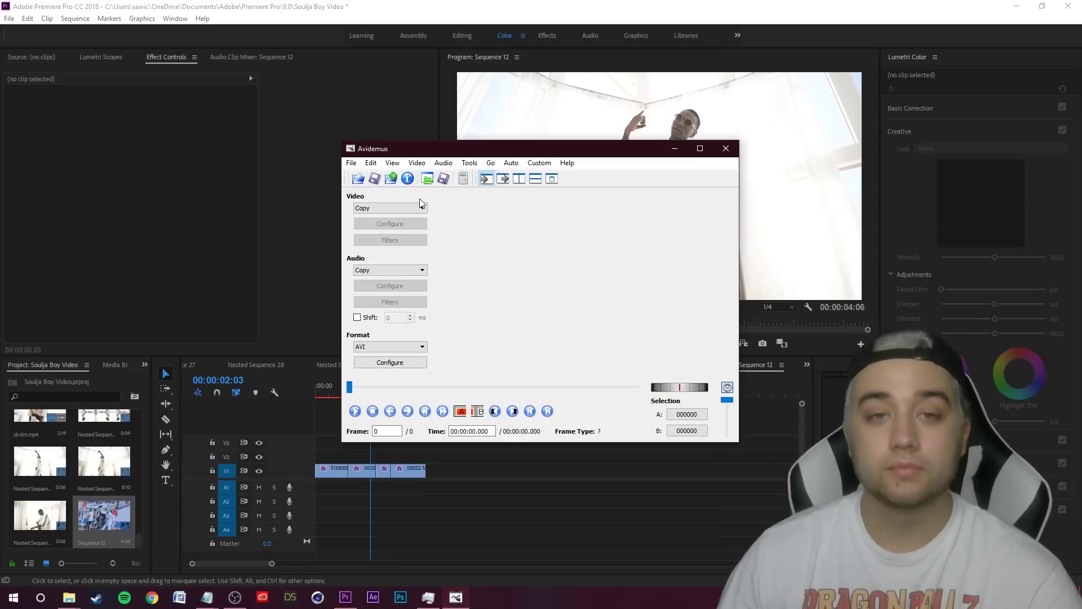
{"action": "left_click", "coordinate": [359, 179]}
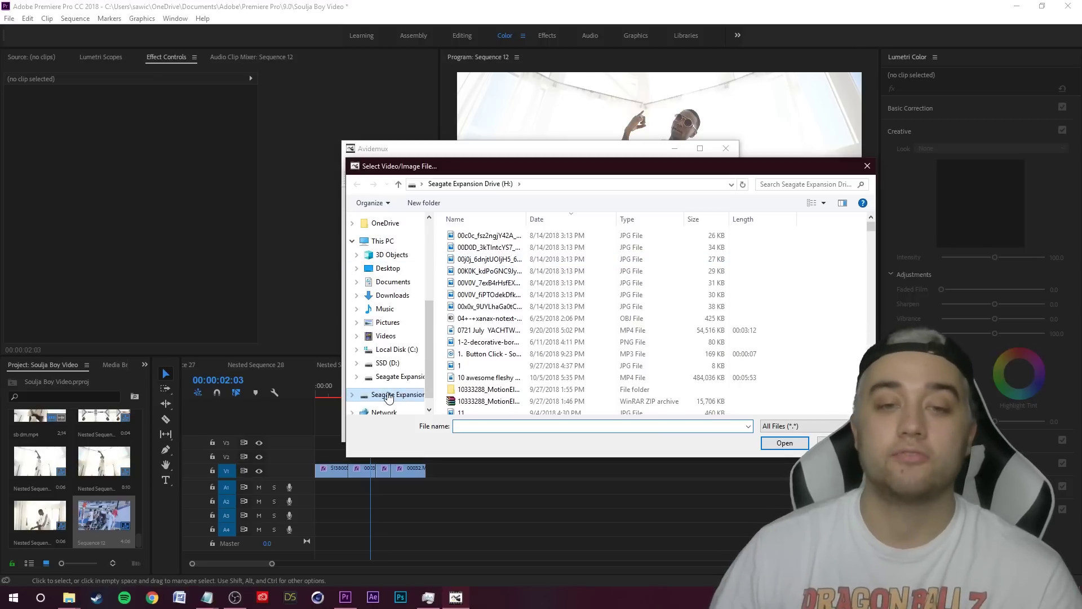
{"action": "left_click_drag", "start_coordinate": [872, 231], "coordinate": [873, 257]}
{"action": "scroll", "coordinate": [603, 352], "scroll_direction": "down", "scroll_amount": 2}
{"action": "scroll", "coordinate": [564, 357], "scroll_direction": "up", "scroll_amount": 1}
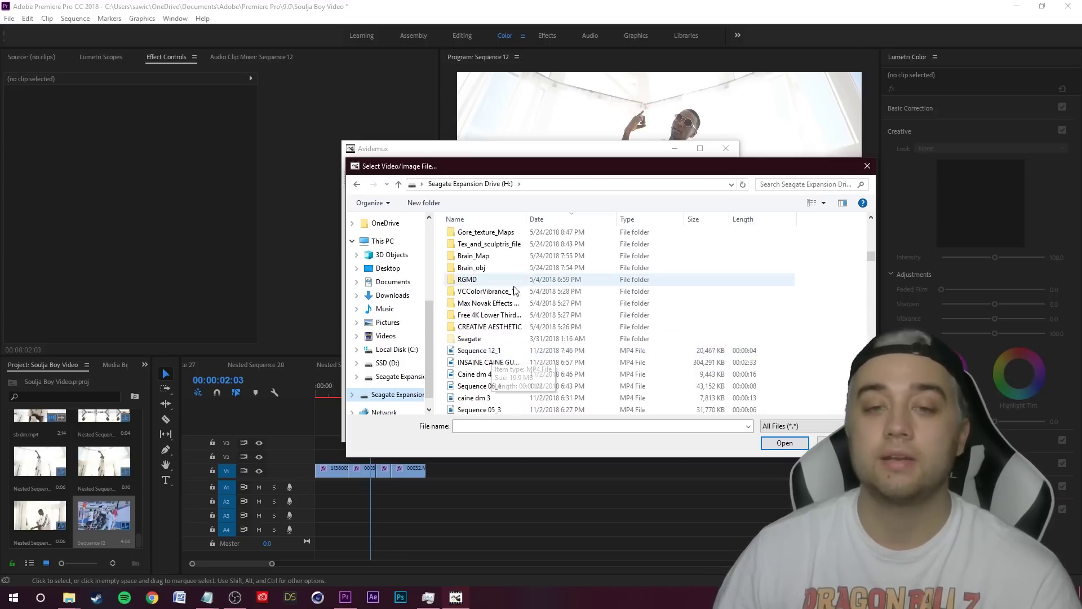
{"action": "left_click", "coordinate": [486, 350]}
{"action": "left_click", "coordinate": [772, 445]}
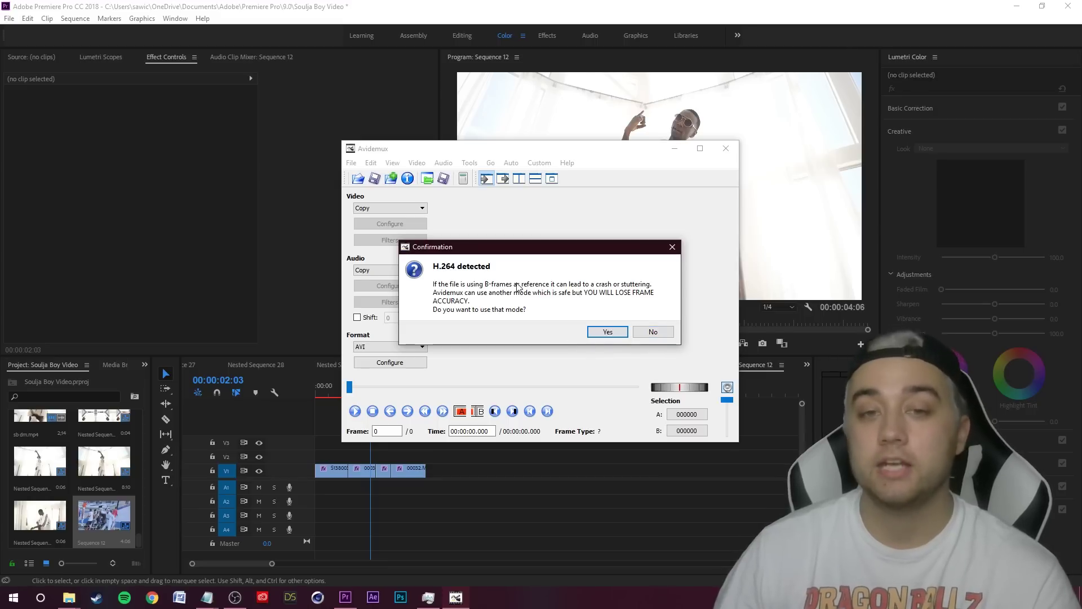
{"action": "left_click", "coordinate": [656, 334]}
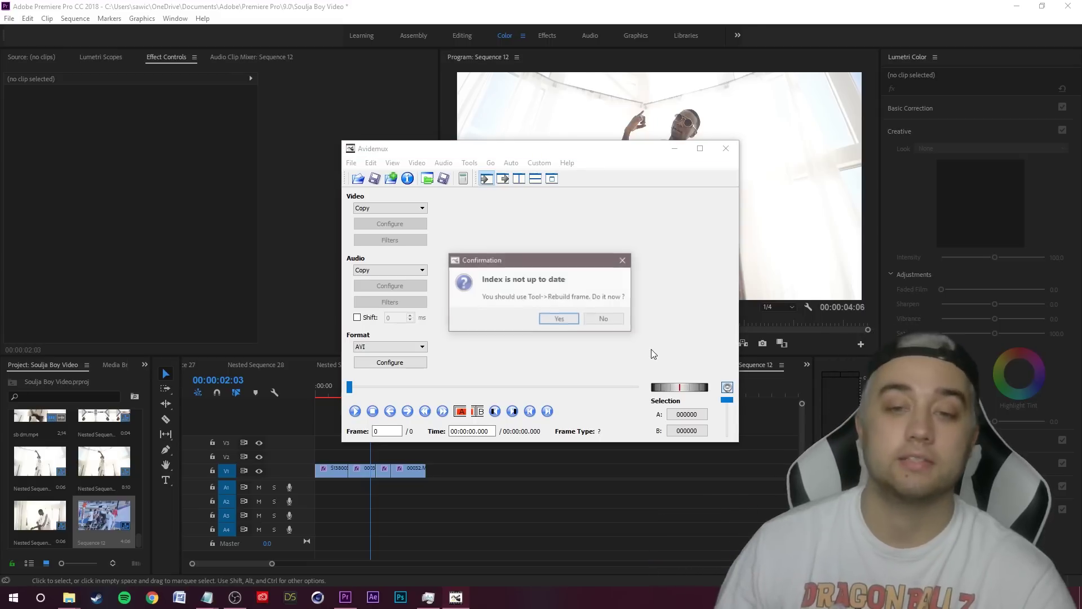
{"action": "left_click", "coordinate": [605, 319]}
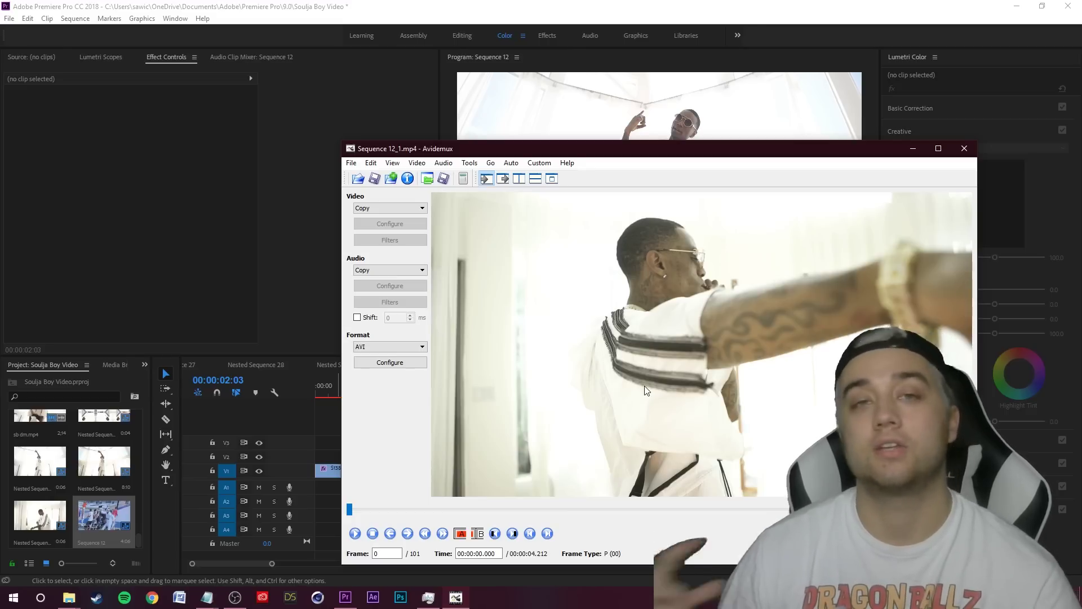
{"action": "left_click_drag", "start_coordinate": [591, 160], "coordinate": [488, 76]}
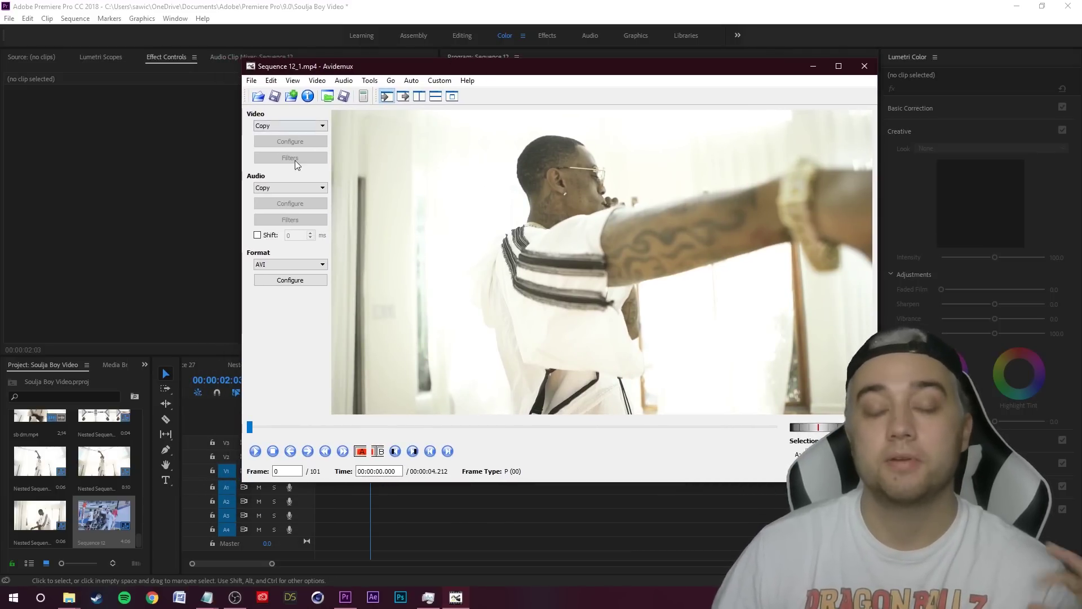
Set the video output codec to MPEG-4 ASP (Xvid).
{"action": "left_click", "coordinate": [289, 125]}
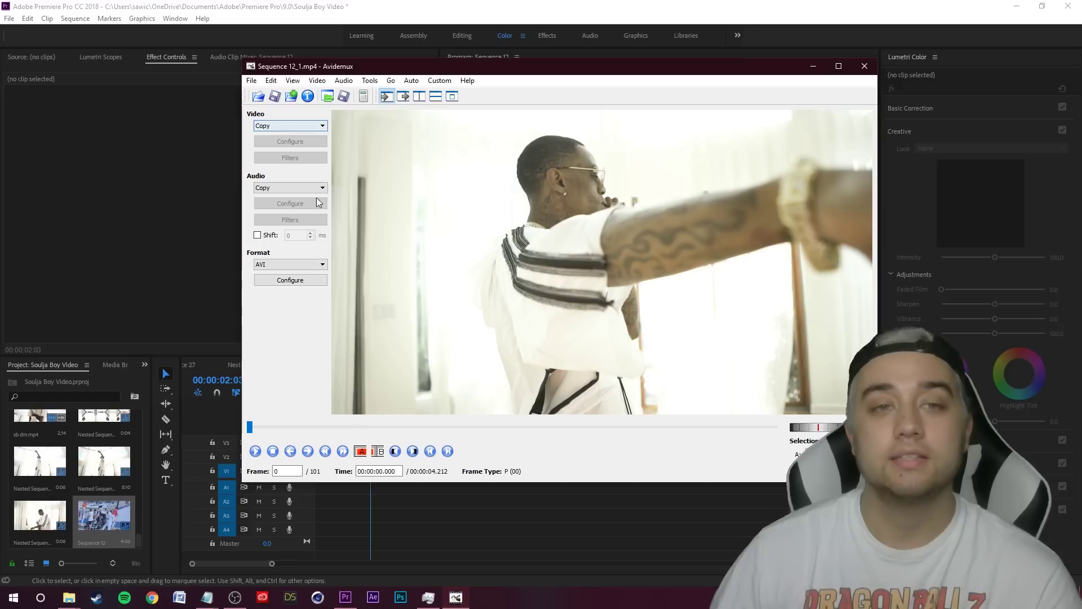
{"action": "left_click", "coordinate": [296, 129]}
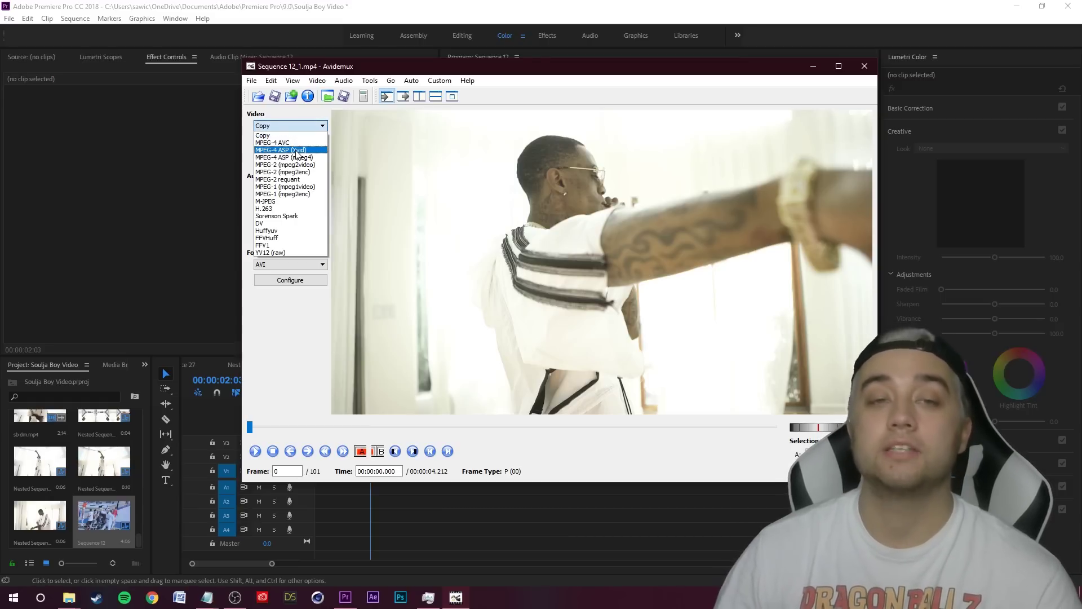
{"action": "left_click", "coordinate": [297, 150]}
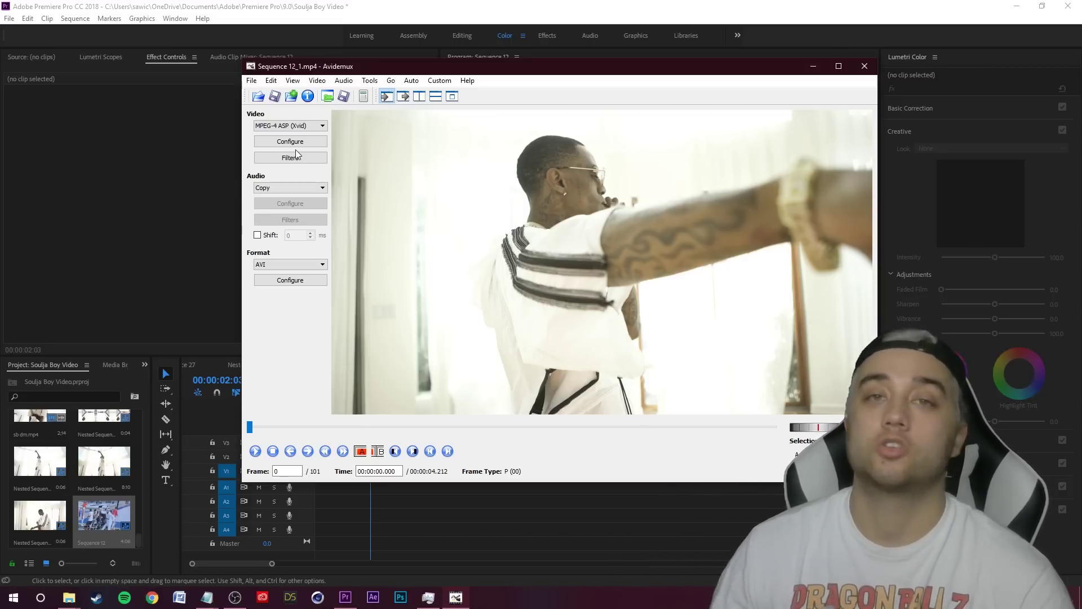
{"action": "right_click", "coordinate": [456, 598]}
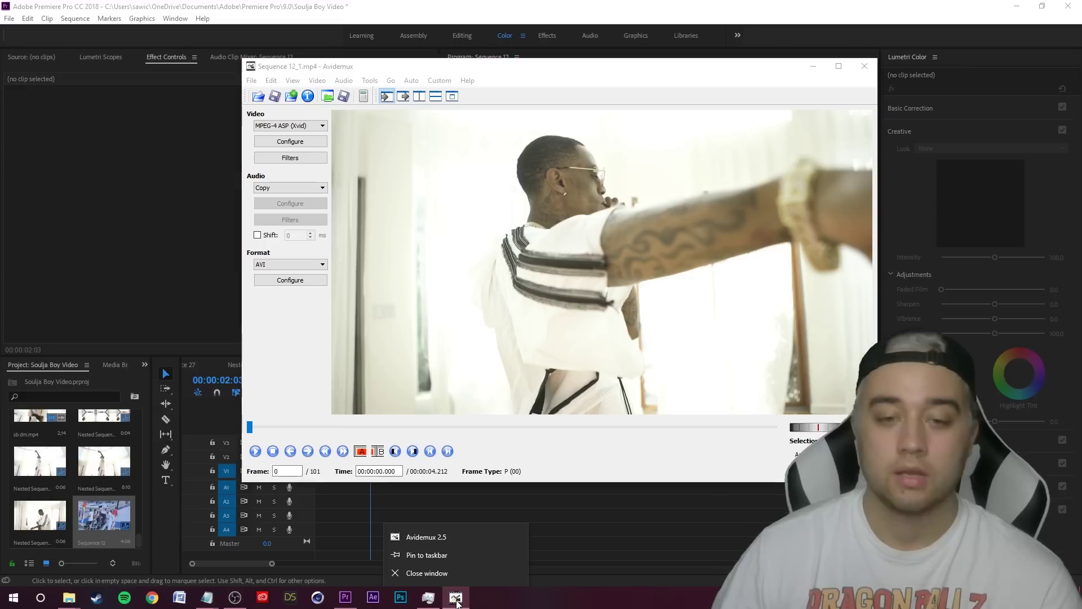
{"action": "left_click", "coordinate": [435, 540]}
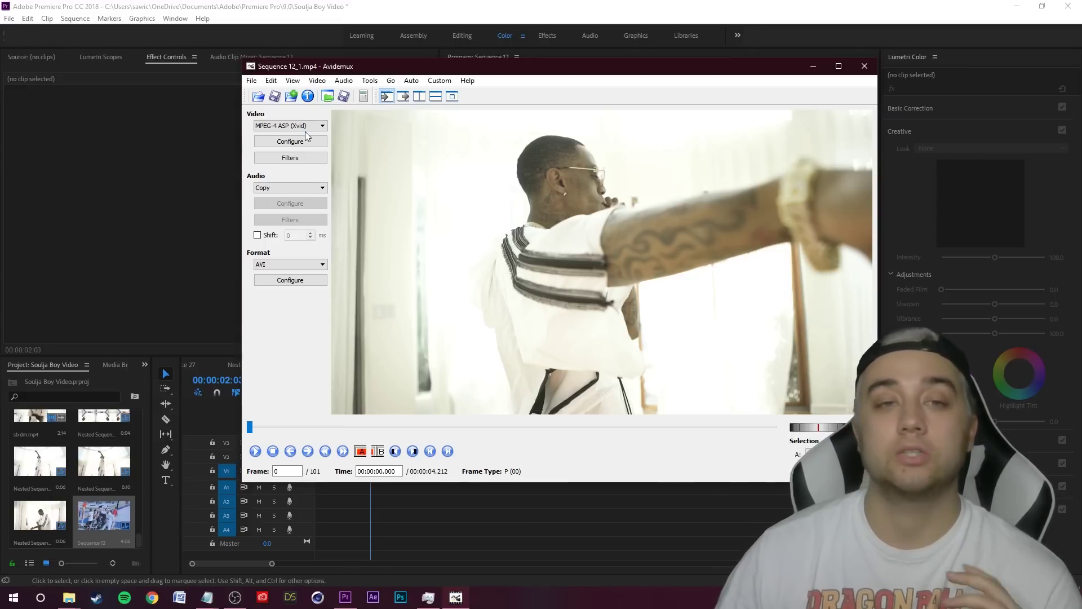
Set the Xvid encoder's maximum I-frame interval to 999999999.
{"action": "left_click", "coordinate": [305, 140]}
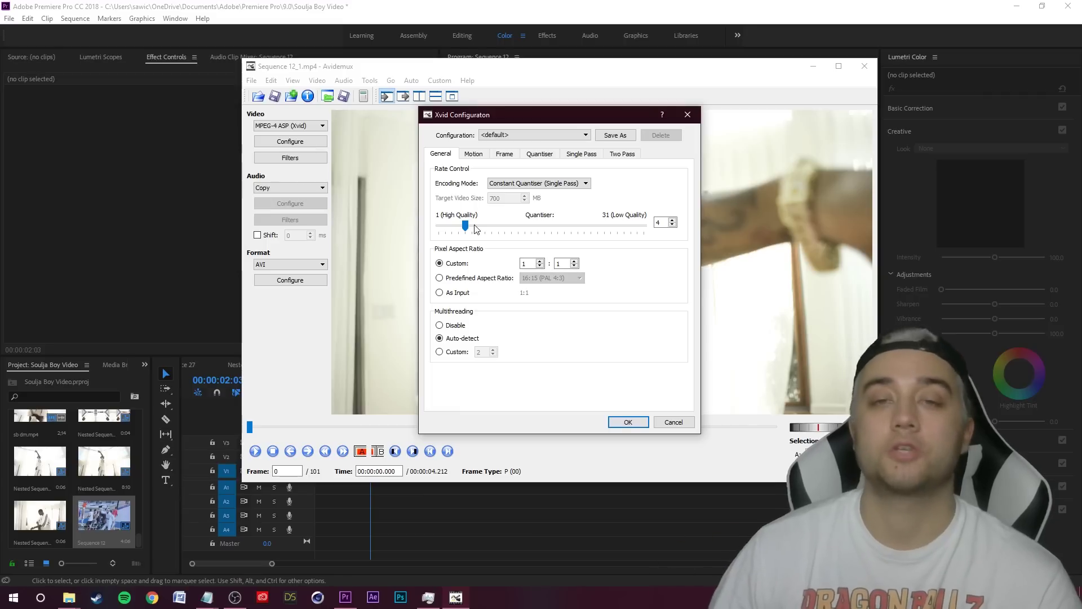
{"action": "left_click", "coordinate": [505, 156]}
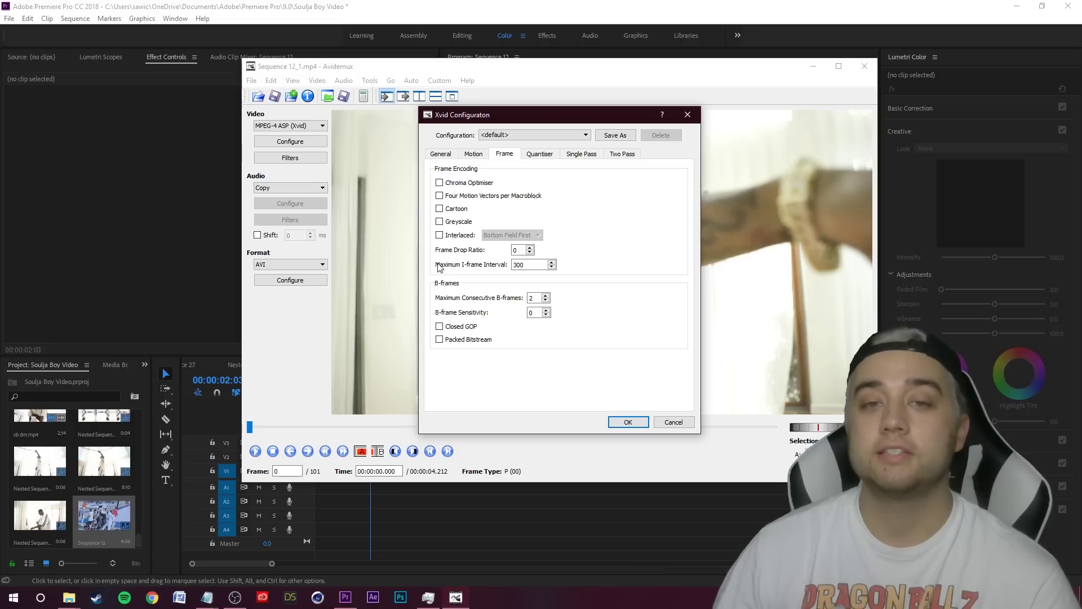
{"action": "double_click", "coordinate": [519, 264]}
{"action": "type", "text": "999999999"}
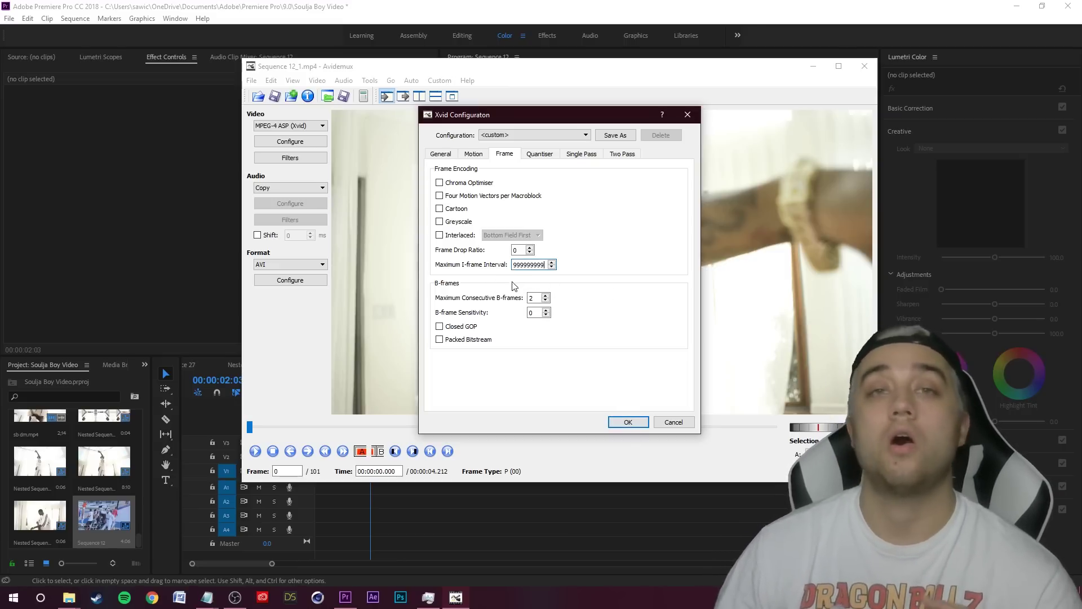
{"action": "left_click", "coordinate": [624, 421]}
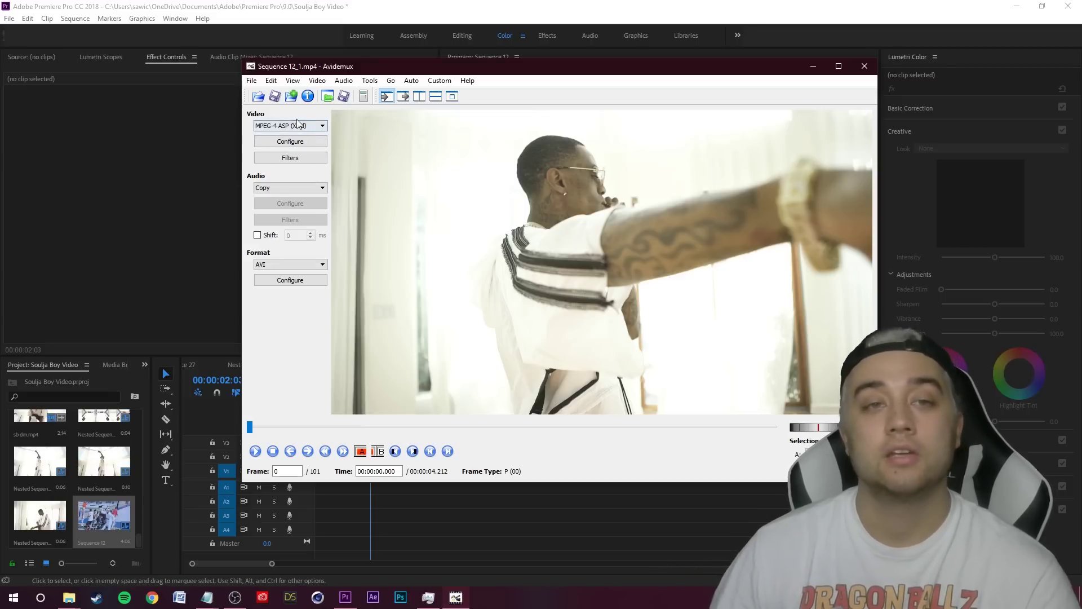
Save the video as DM1 on Seagate Expansion Drive (H:), replacing the existing file.
{"action": "left_click", "coordinate": [275, 97]}
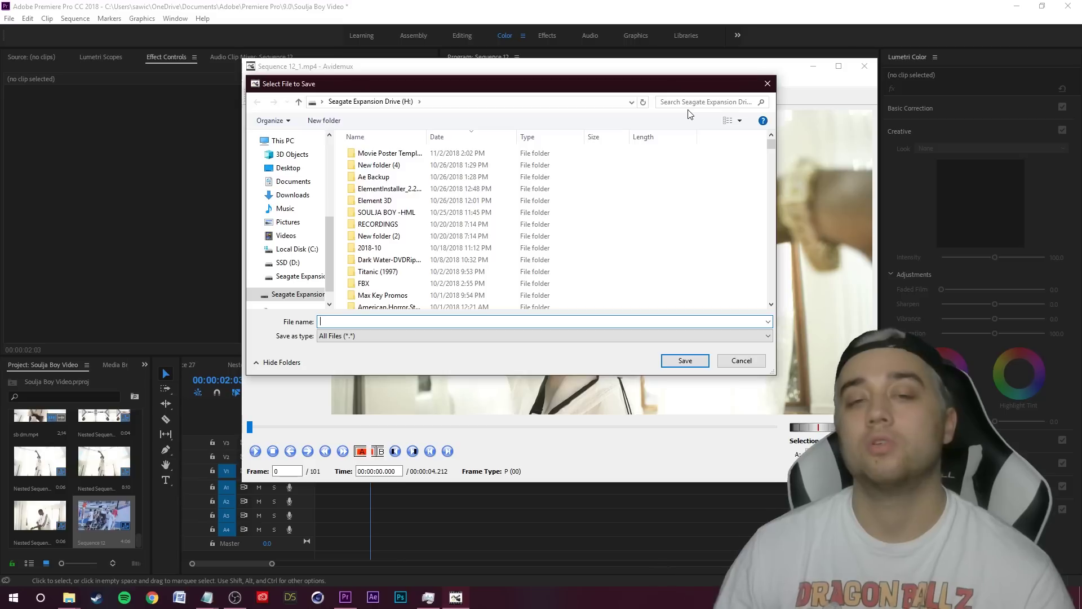
{"action": "left_click", "coordinate": [298, 293]}
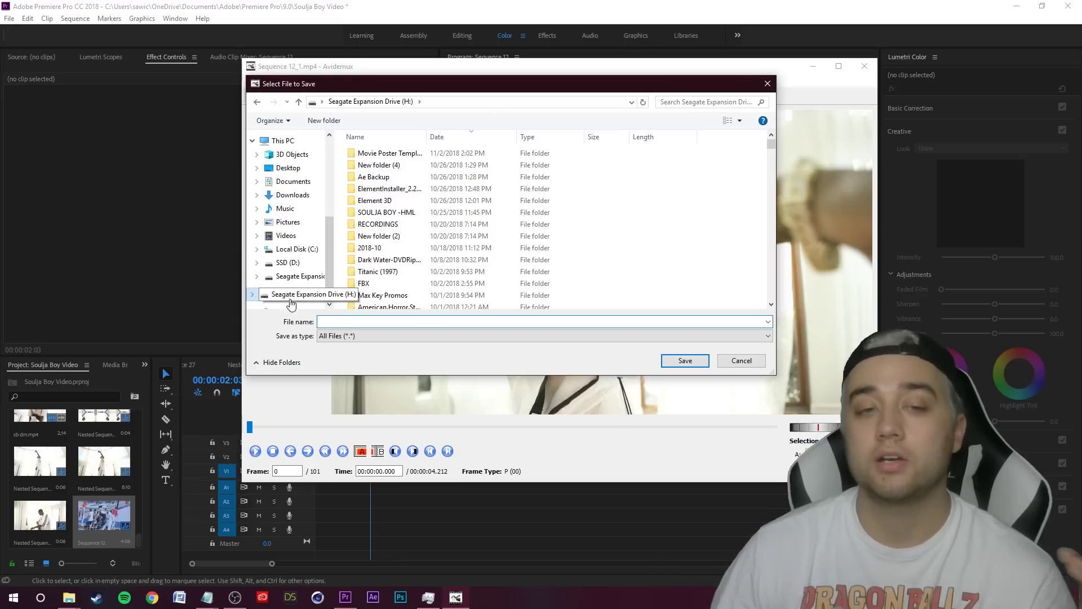
{"action": "left_click", "coordinate": [352, 321]}
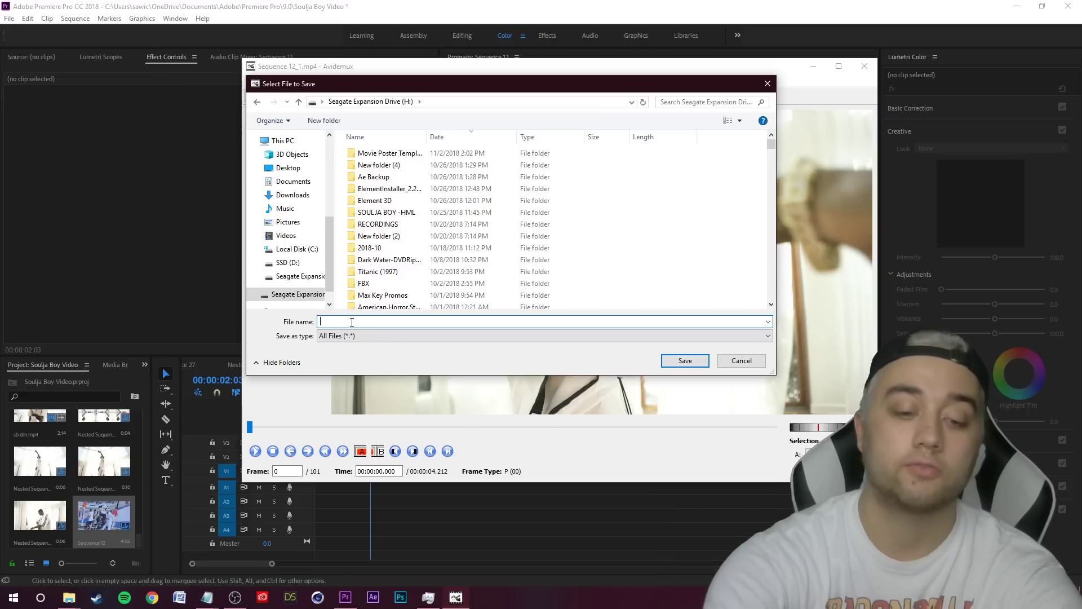
{"action": "type", "text": "DM1"}
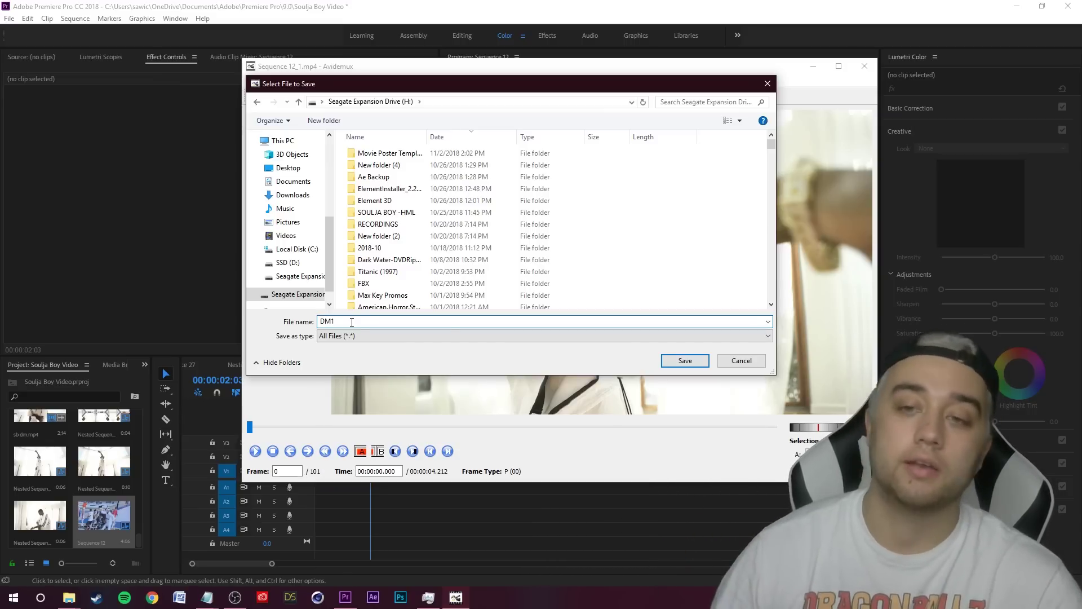
{"action": "left_click", "coordinate": [679, 363]}
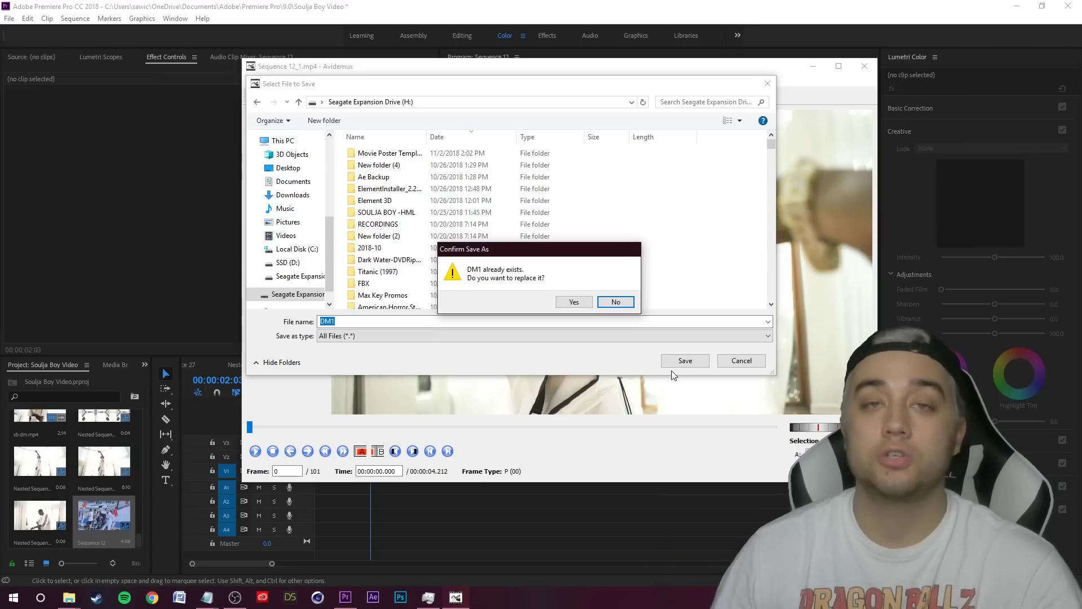
{"action": "left_click", "coordinate": [572, 302]}
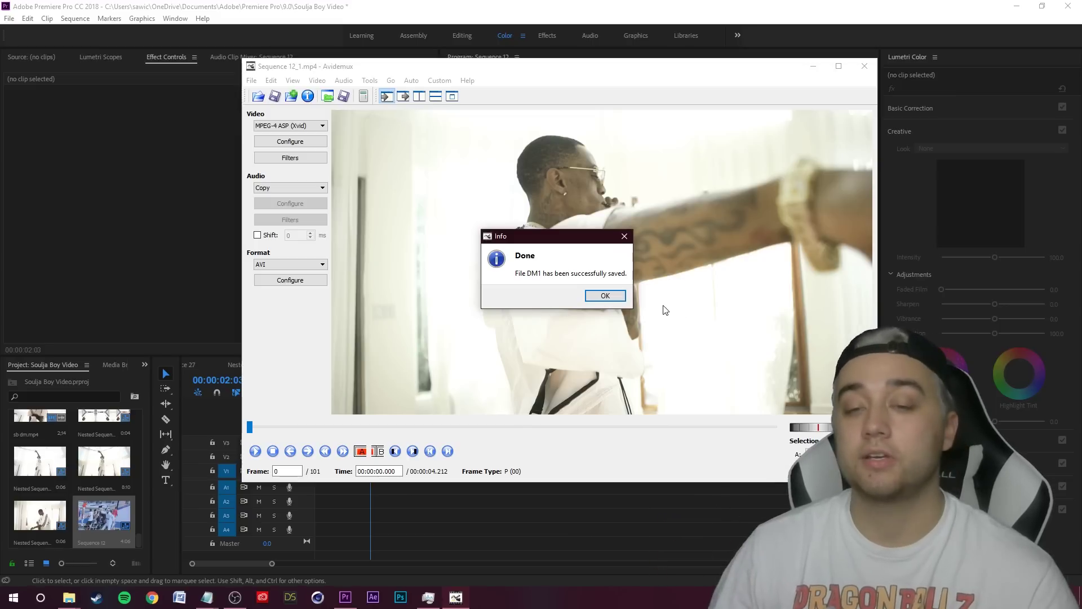
{"action": "left_click", "coordinate": [605, 297]}
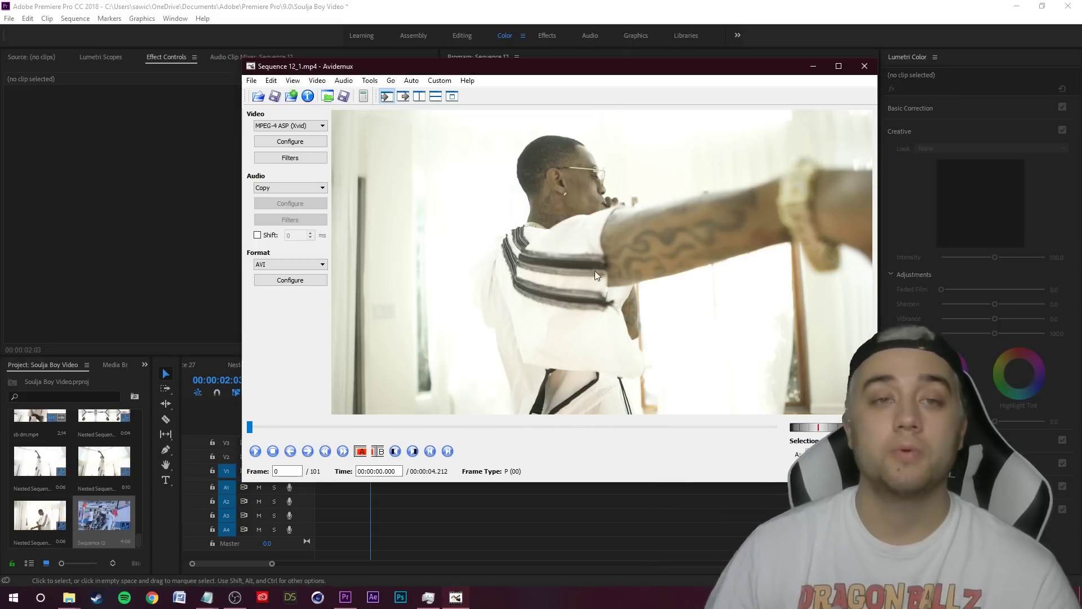
Open the saved DM1 file from Seagate Expansion Drive (H:).
{"action": "left_click", "coordinate": [250, 84]}
{"action": "left_click", "coordinate": [272, 94]}
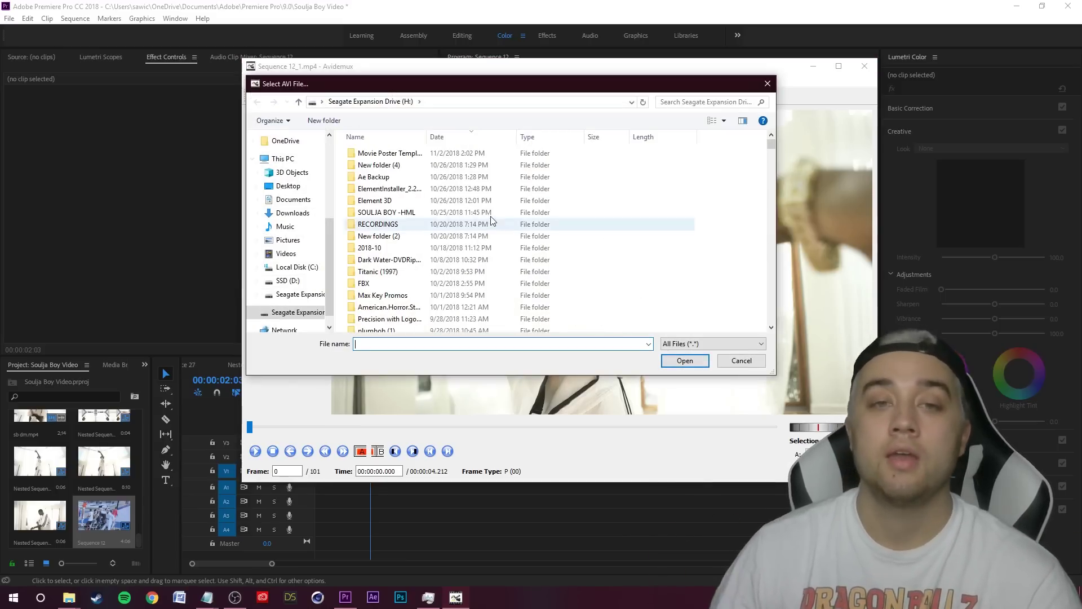
{"action": "type", "text": "DM1"}
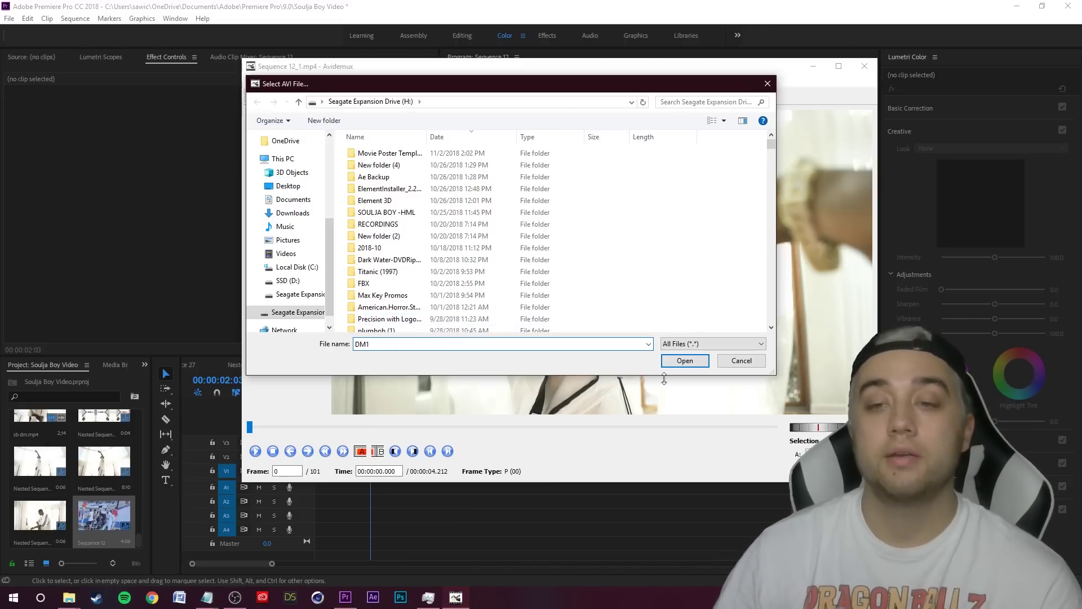
{"action": "left_click", "coordinate": [685, 363]}
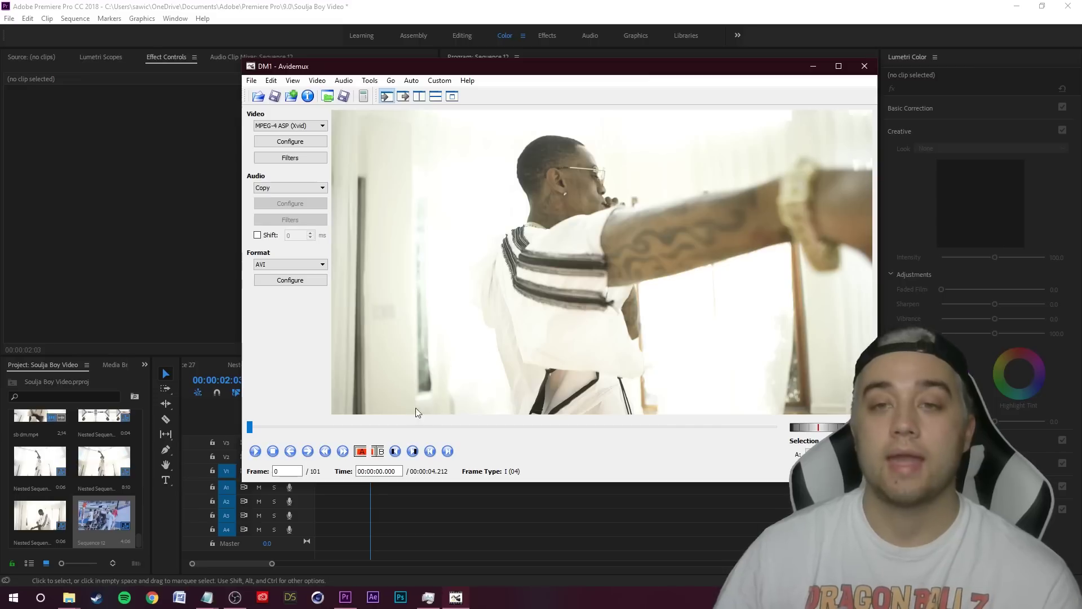
Scrub and step through DM1's frames around the first clip cuts to examine the type of each frame.
{"action": "left_click_drag", "start_coordinate": [248, 435], "coordinate": [376, 431]}
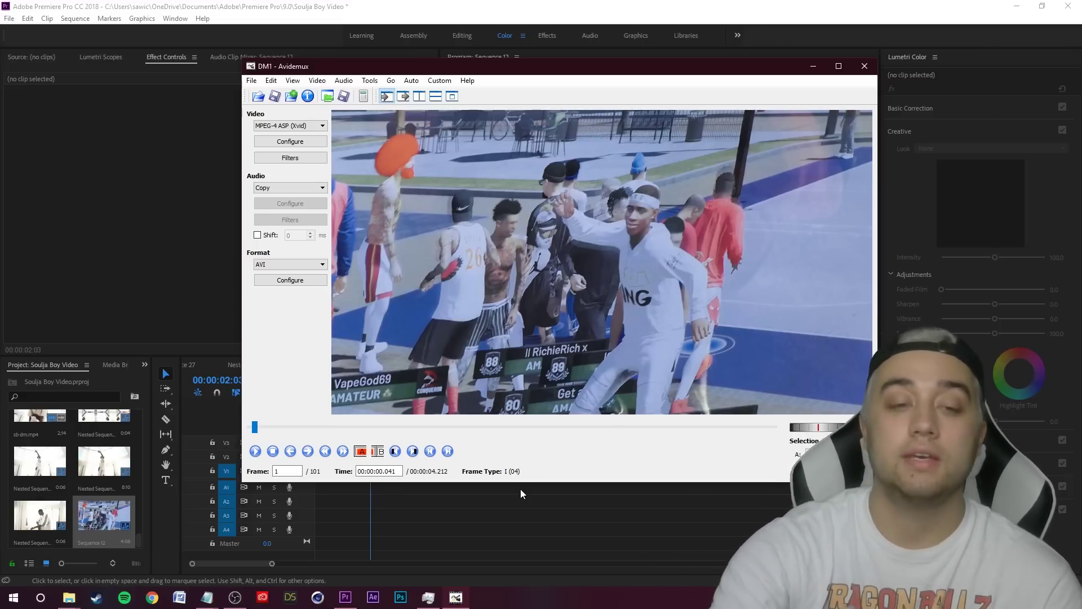
{"action": "key", "text": "Right"}
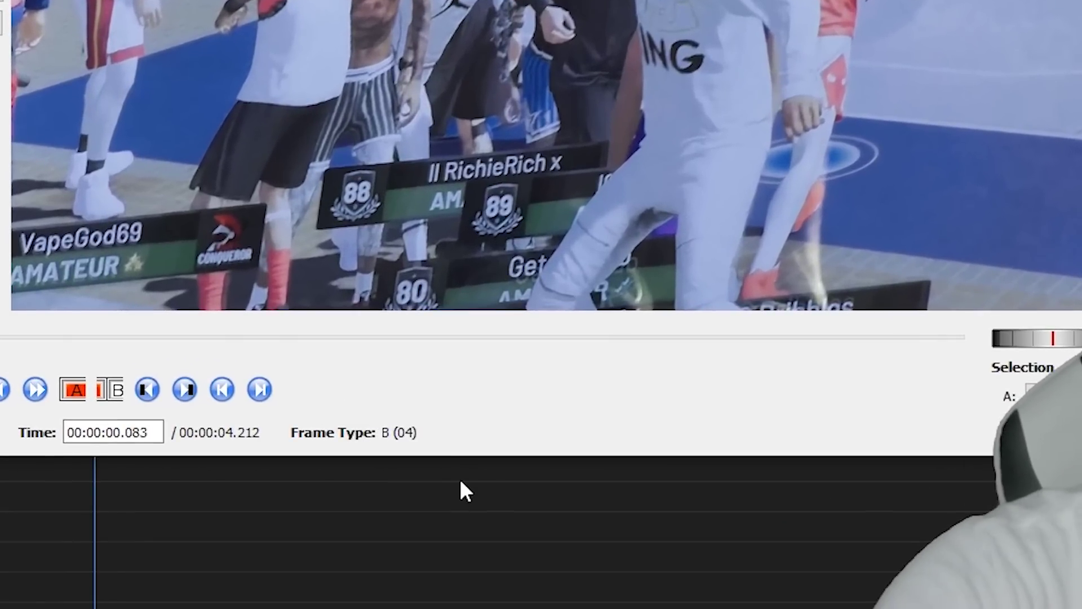
{"action": "key", "text": "Right"}
{"action": "key", "text": "Right"}
{"action": "key", "text": "Right"}
{"action": "key", "text": "space"}
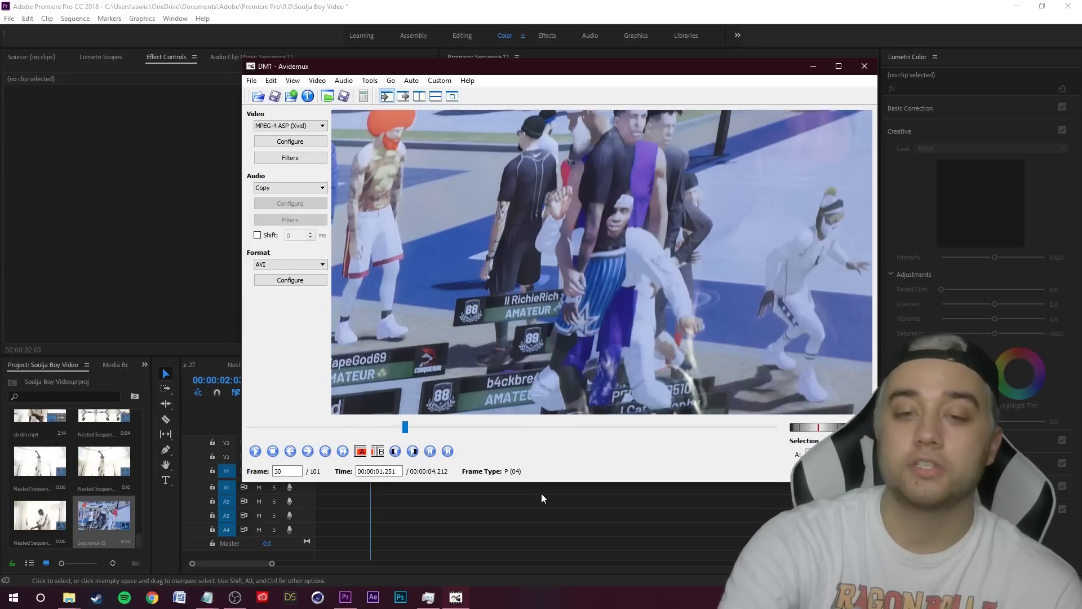
{"action": "key", "text": "Right"}
{"action": "key", "text": "Right"}
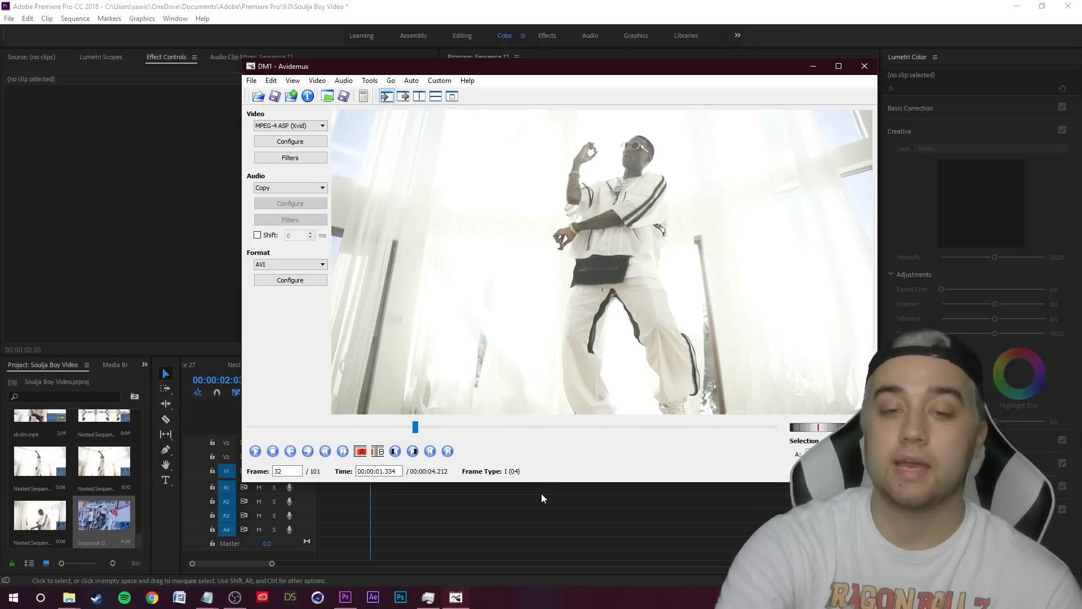
{"action": "key", "text": "Left"}
{"action": "key", "text": "Left"}
{"action": "key", "text": "Left"}
{"action": "key", "text": "Left"}
{"action": "key", "text": "Left"}
{"action": "key", "text": "Left"}
{"action": "key", "text": "Left"}
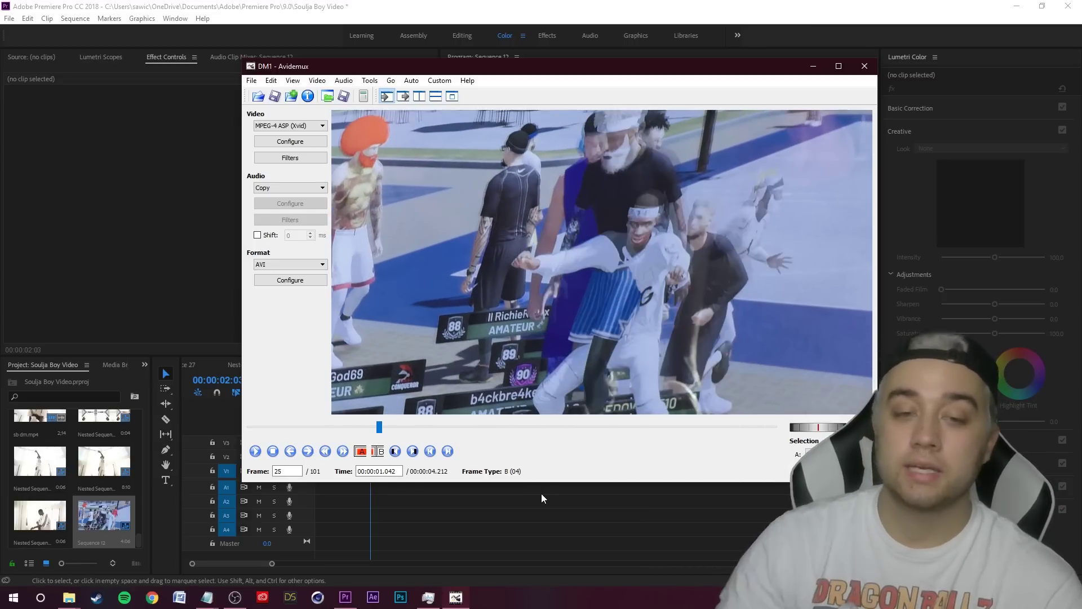
Return to the start of DM1 and jump between its keyframes, stopping on frame 32.
{"action": "left_click_drag", "start_coordinate": [380, 427], "coordinate": [259, 433]}
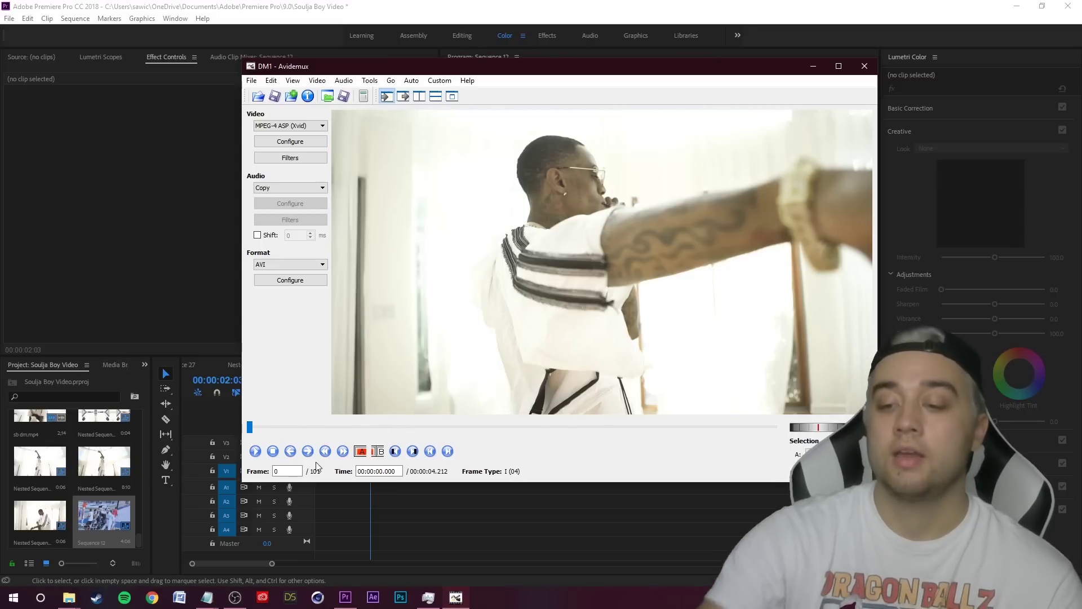
{"action": "key", "text": "Right"}
{"action": "key", "text": "Up"}
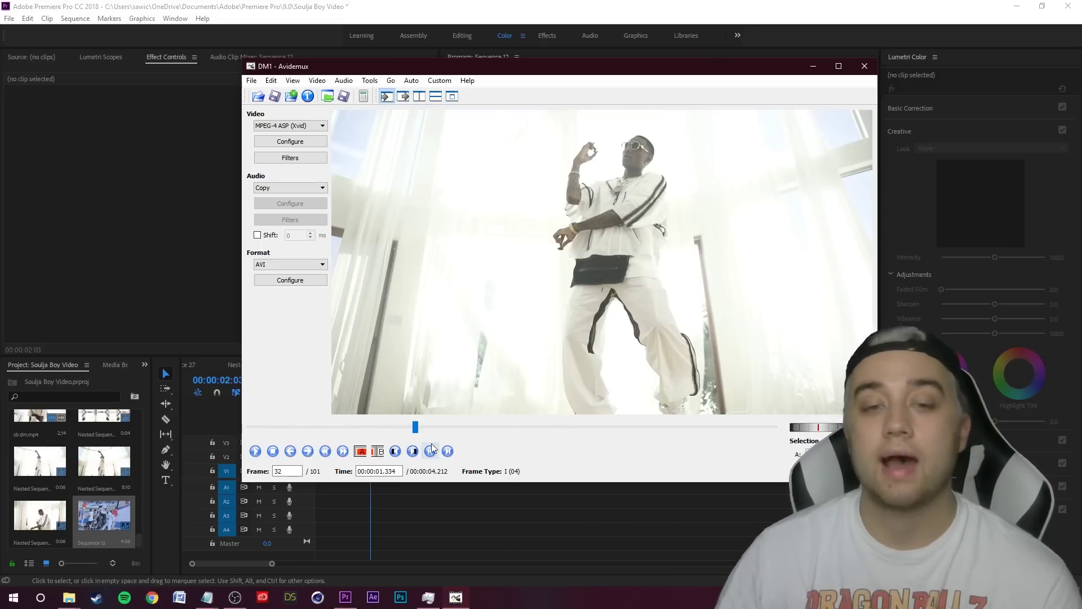
{"action": "left_click", "coordinate": [343, 451]}
{"action": "left_click", "coordinate": [325, 452]}
{"action": "left_click", "coordinate": [343, 451]}
{"action": "left_click", "coordinate": [325, 452]}
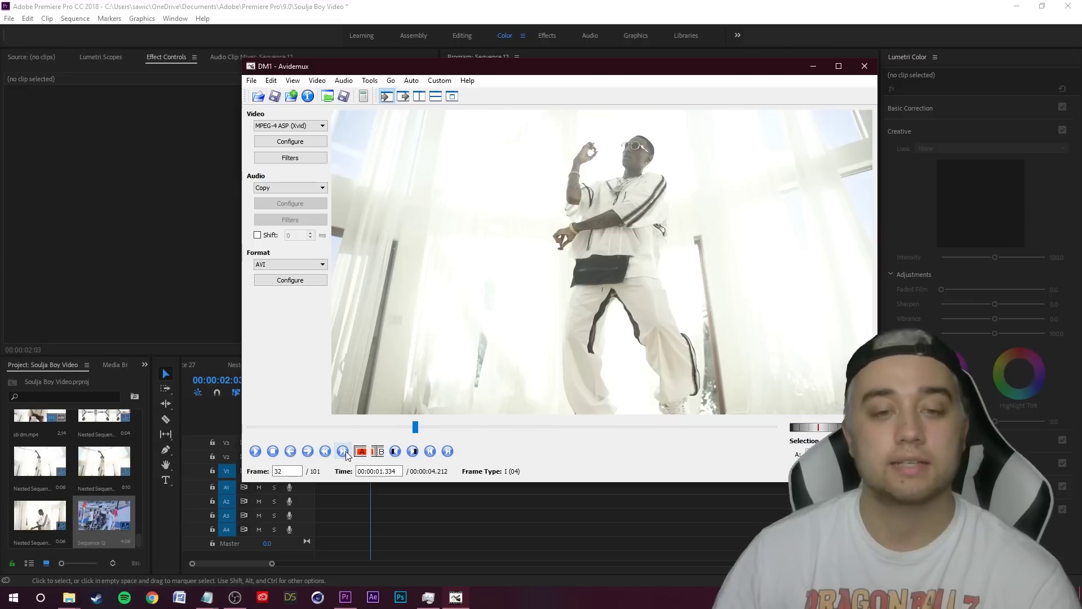
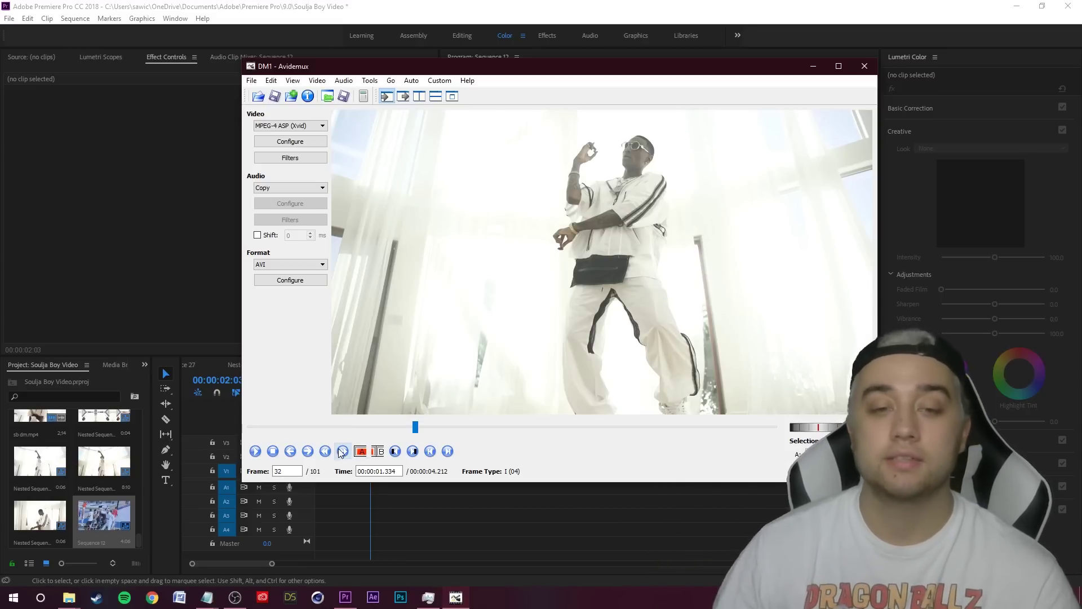
Jump between DM1's keyframes and step through the frames around frame 32 to check the frame types, ending on frame 32.
{"action": "left_click", "coordinate": [326, 452]}
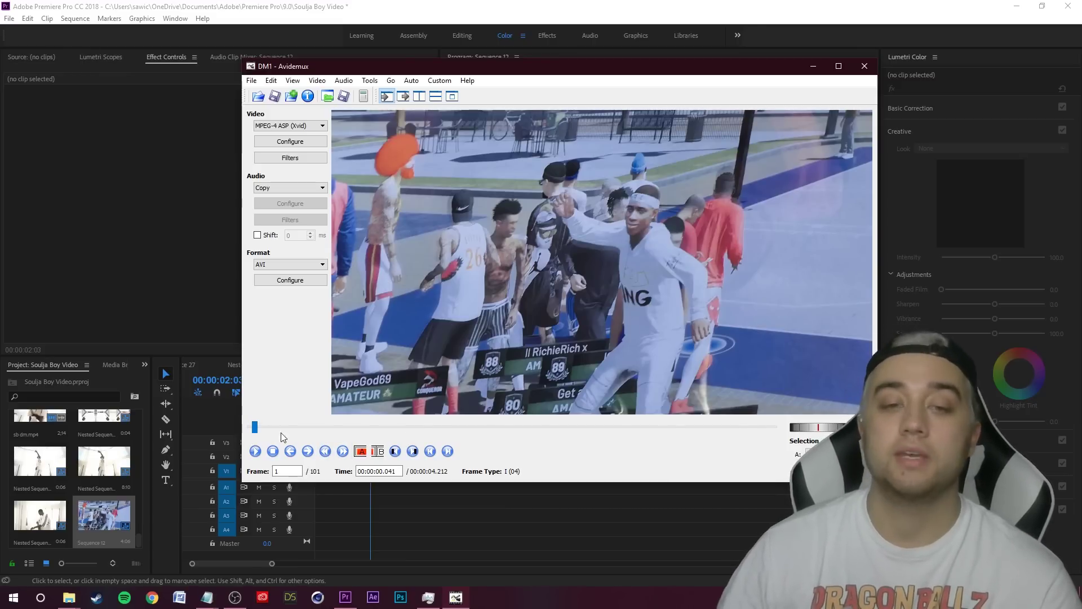
{"action": "left_click", "coordinate": [342, 450]}
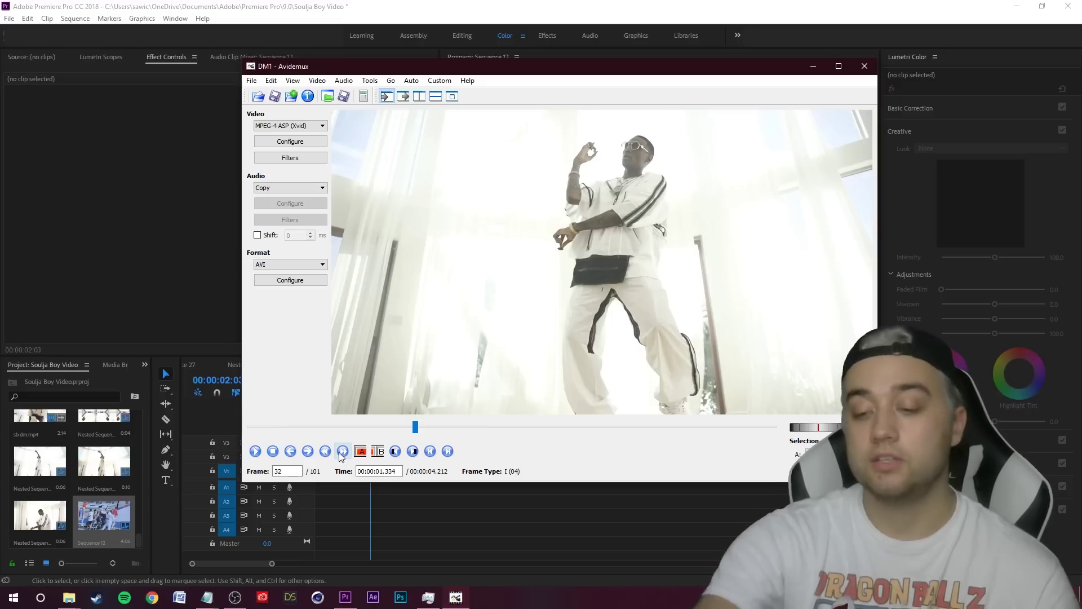
{"action": "key", "text": "Right"}
{"action": "key", "text": "Left"}
{"action": "key", "text": "Right"}
{"action": "key", "text": "Left"}
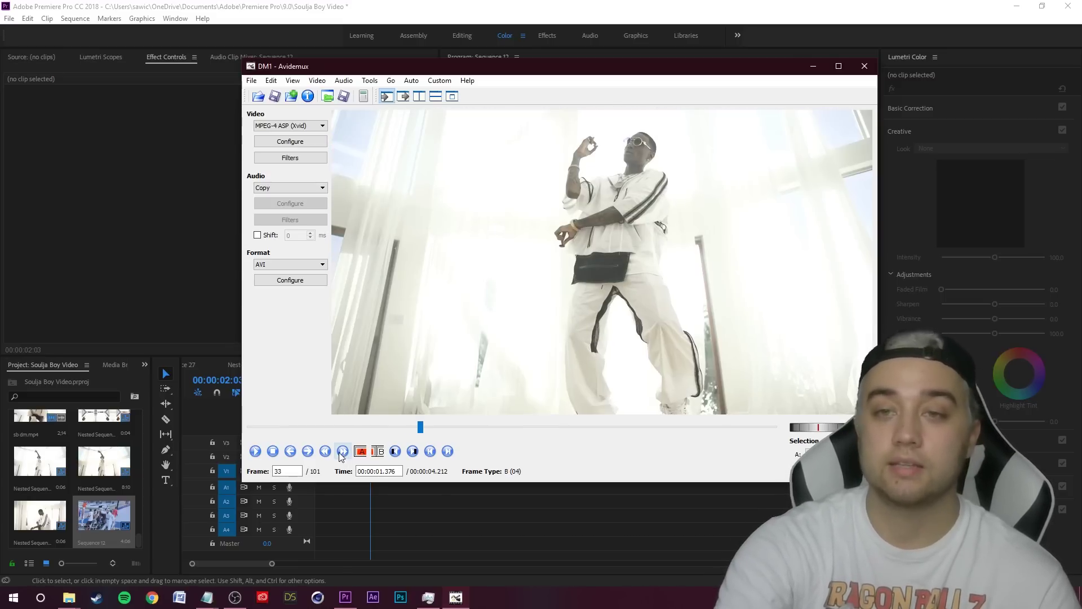
{"action": "key", "text": "Left"}
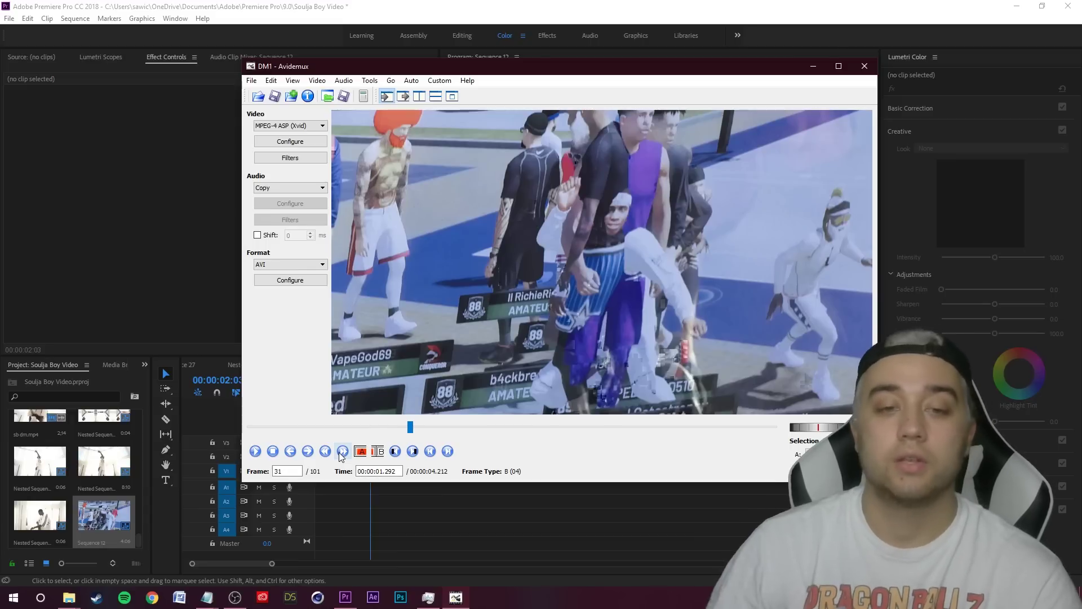
{"action": "key", "text": "Right"}
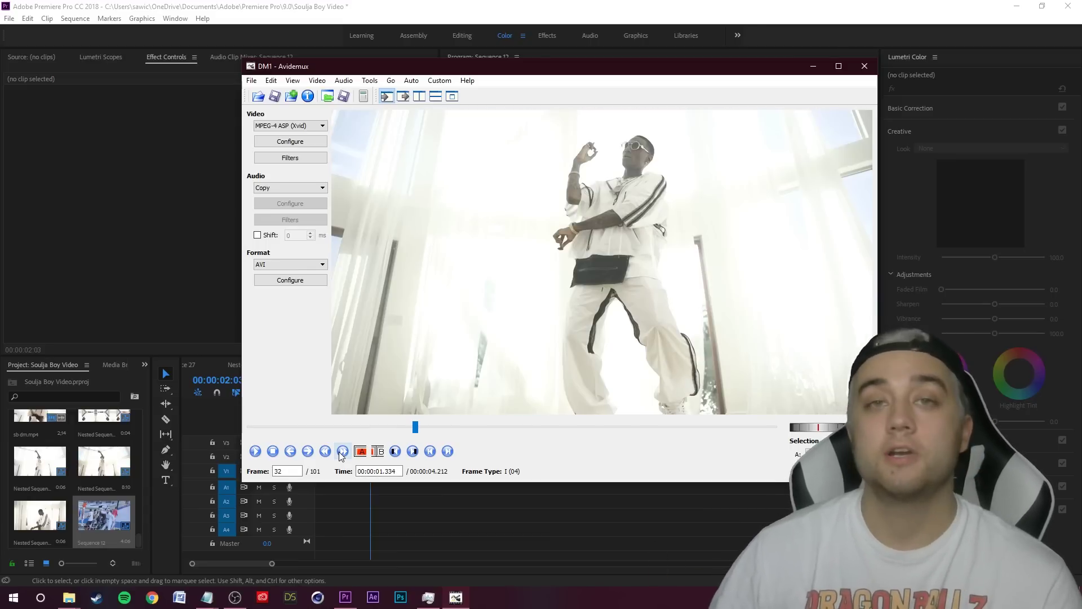
Mark the single I-frame at frame 32 as the selection, from frame 32 to 33, and delete it.
{"action": "left_click", "coordinate": [360, 452]}
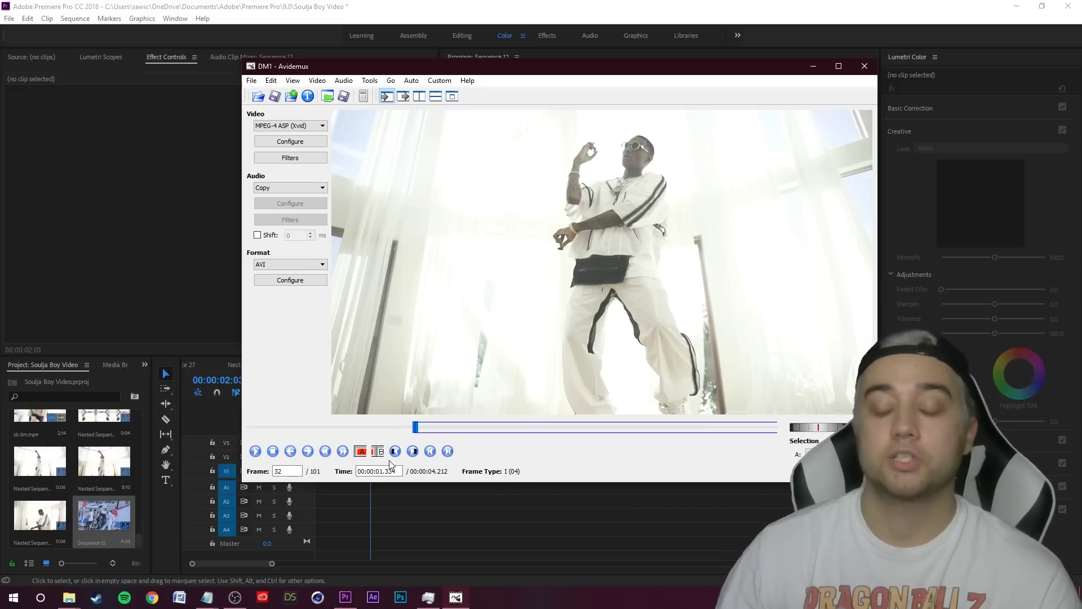
{"action": "key", "text": "Right"}
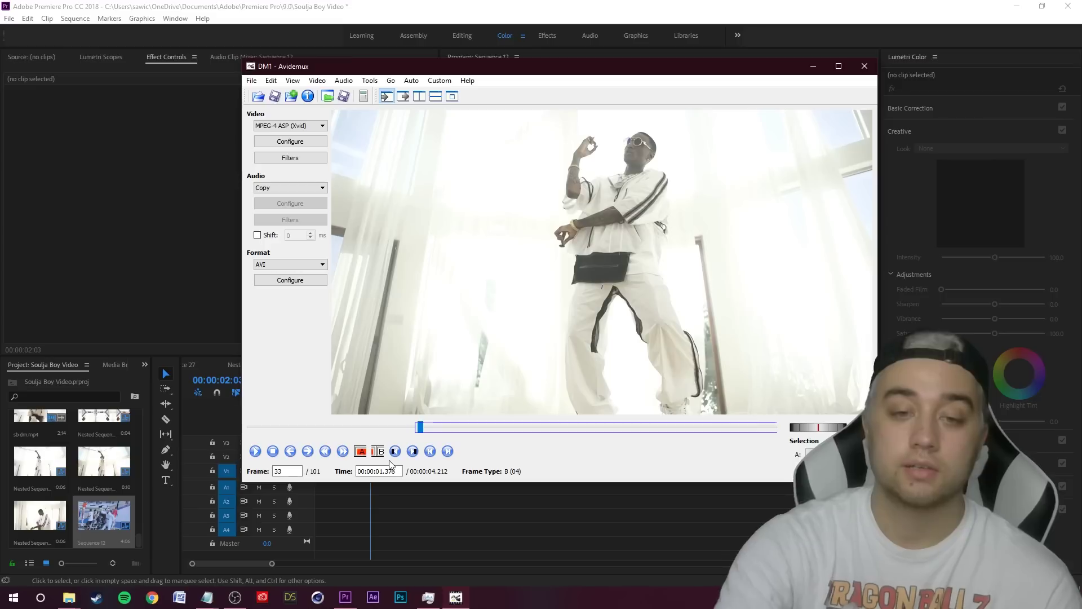
{"action": "left_click", "coordinate": [378, 451]}
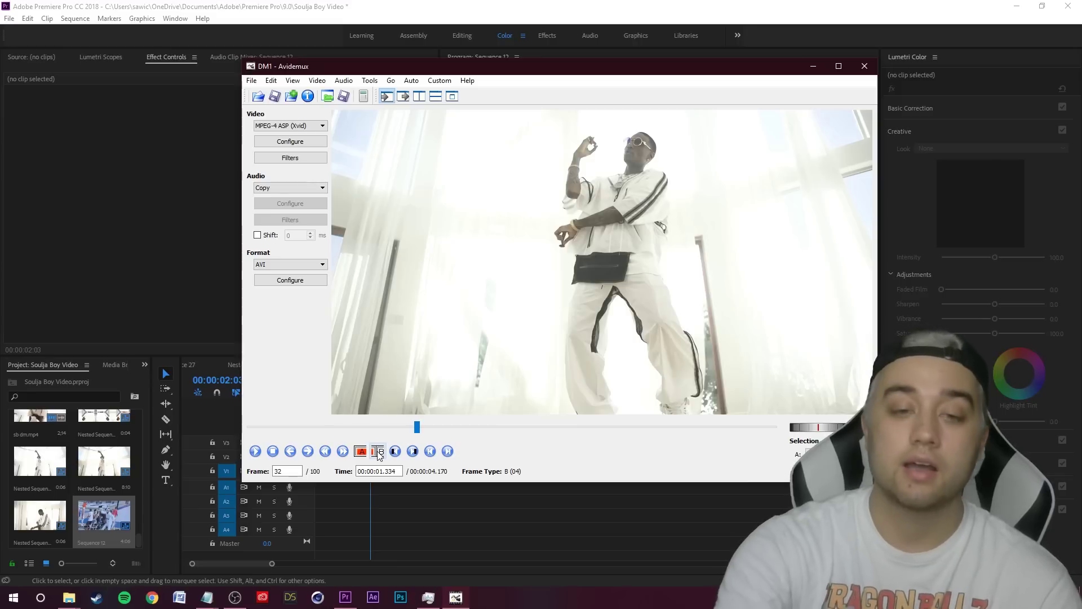
Go to the next keyframe at frame 56, mark only that I-frame as the selection, and delete it.
{"action": "key", "text": "Up"}
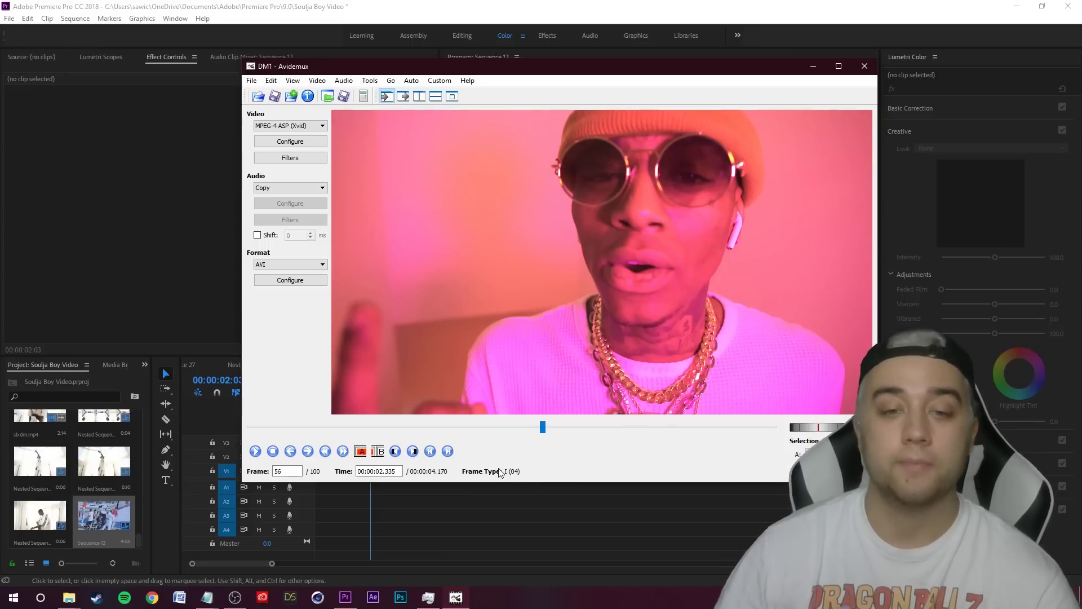
{"action": "left_click", "coordinate": [362, 453]}
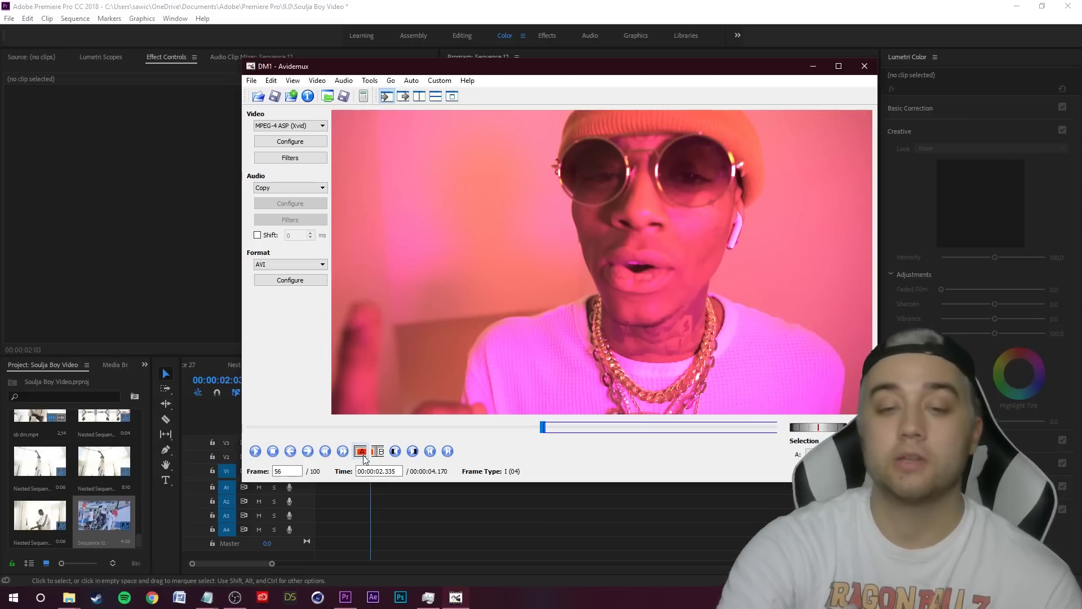
{"action": "key", "text": "Right"}
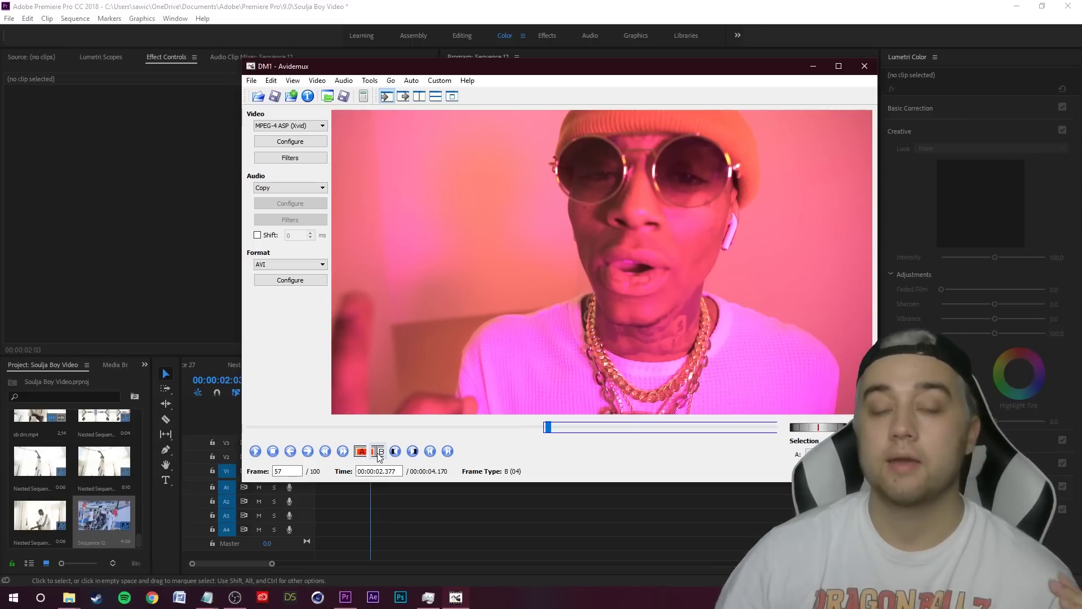
{"action": "left_click", "coordinate": [379, 453]}
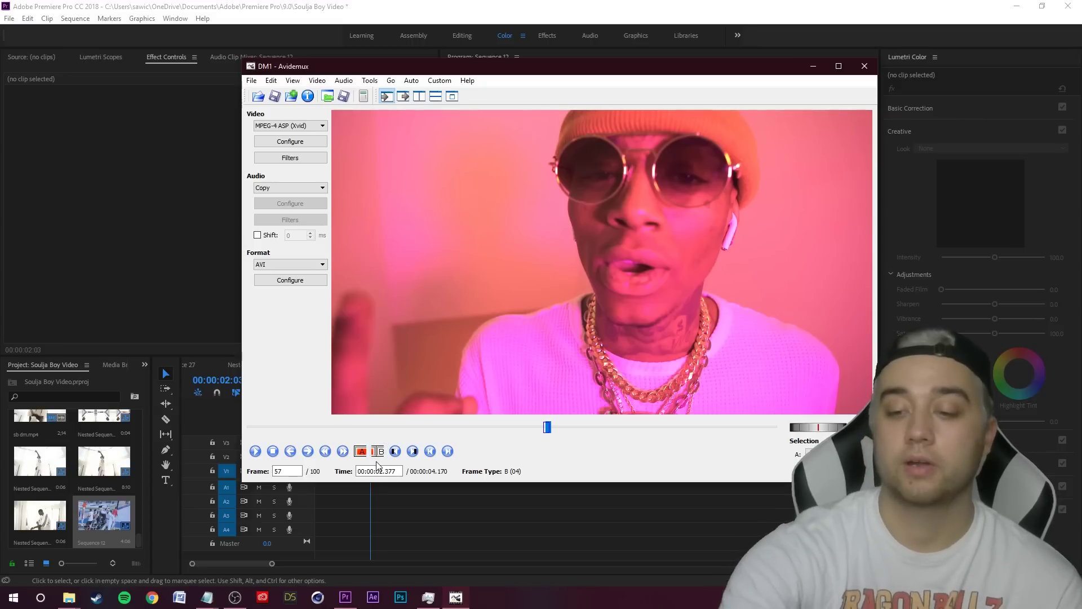
{"action": "key", "text": "Delete"}
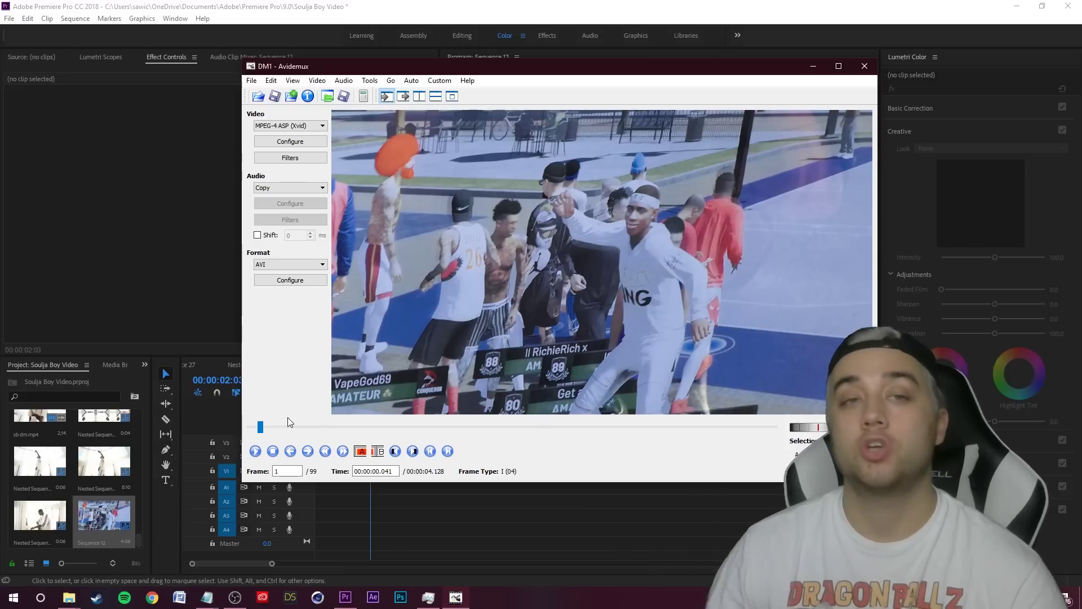
Set the video output to Copy and save the video as DM2 on Seagate Expansion Drive (H:), replacing the existing file.
{"action": "left_click", "coordinate": [277, 128]}
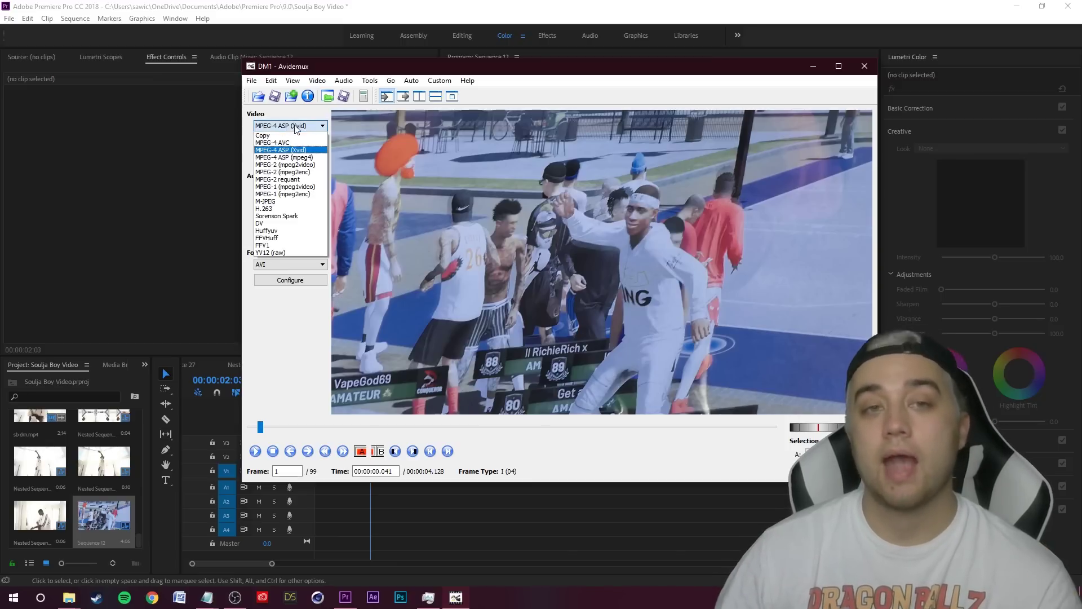
{"action": "left_click", "coordinate": [264, 135]}
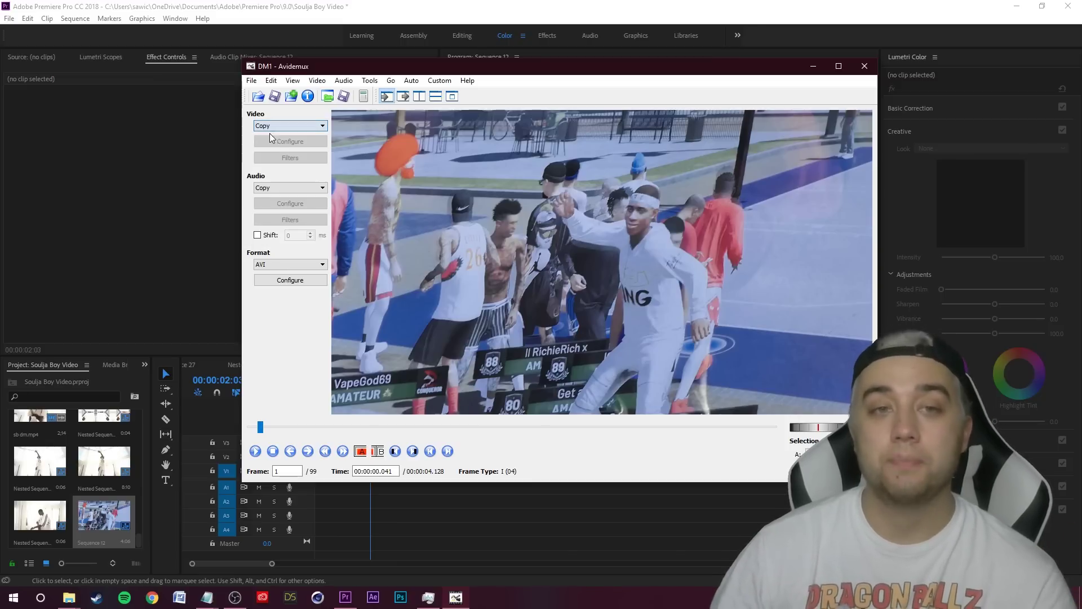
{"action": "left_click", "coordinate": [275, 96]}
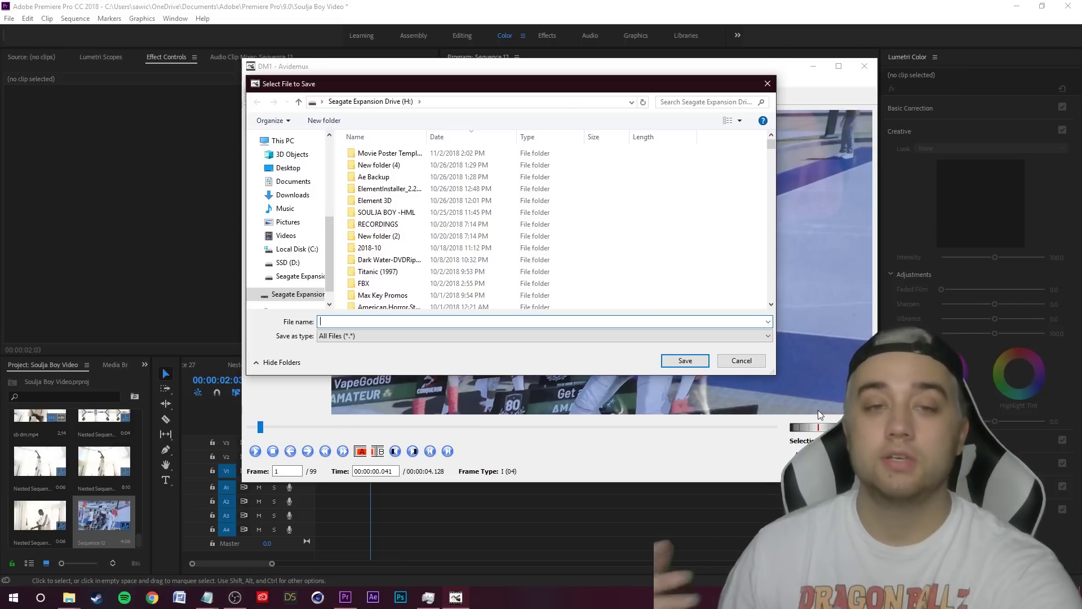
{"action": "type", "text": "DM2"}
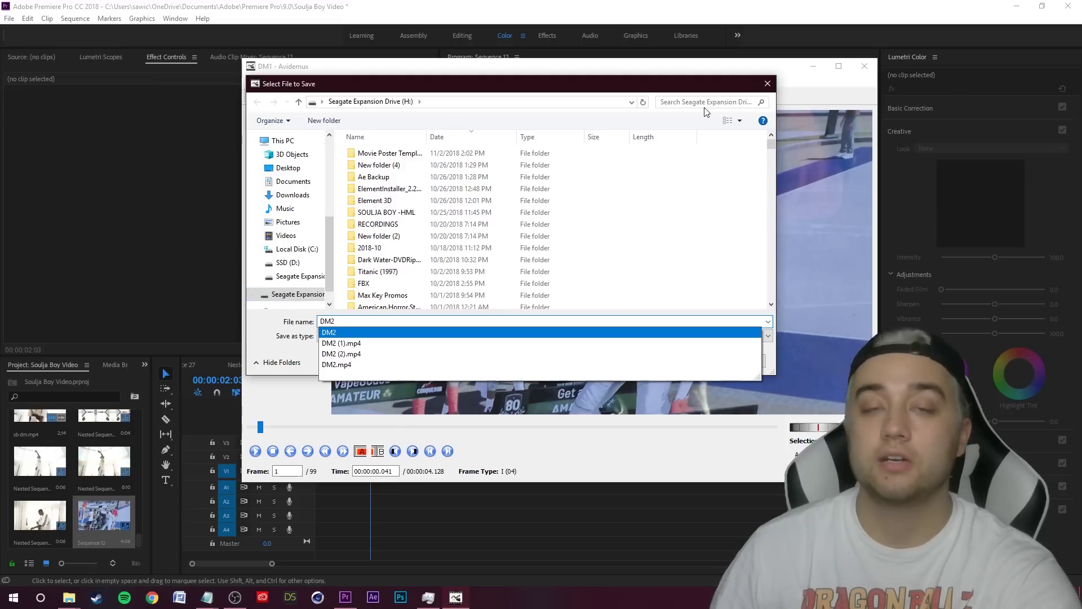
{"action": "left_click", "coordinate": [618, 373]}
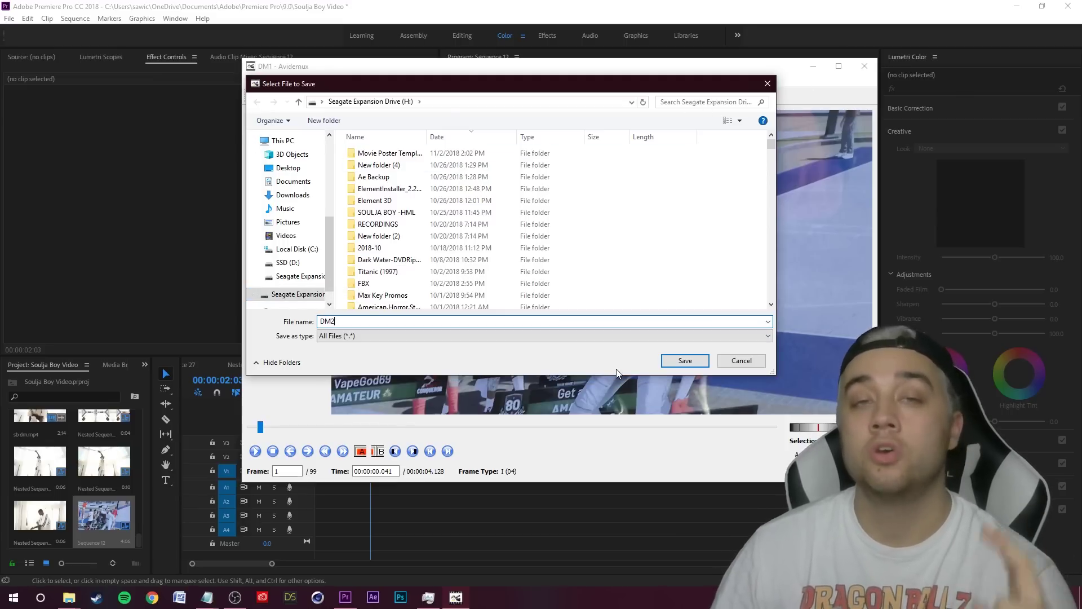
{"action": "key", "text": "Return"}
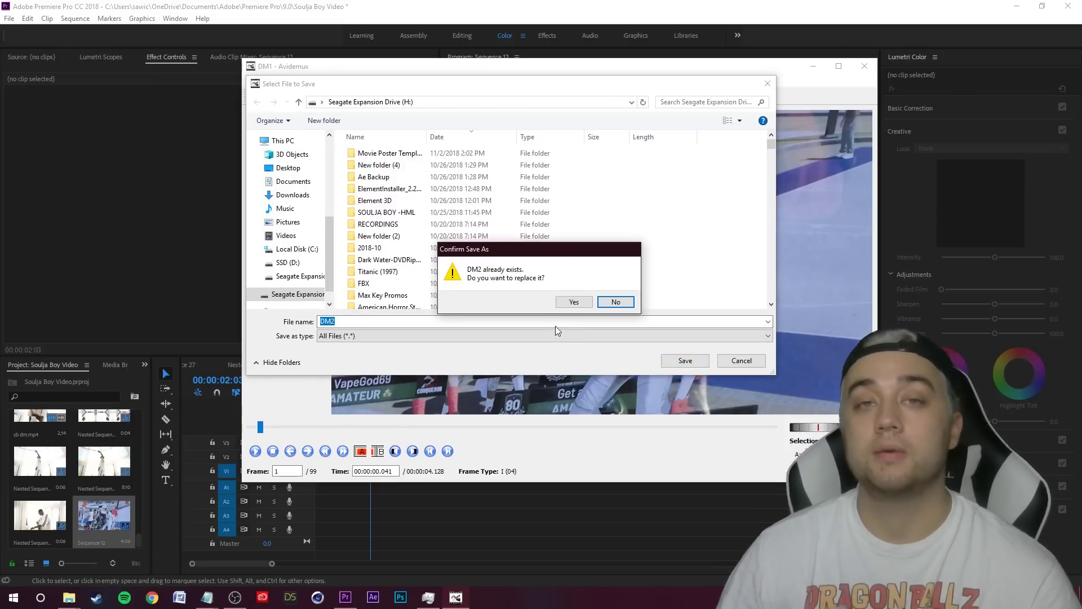
{"action": "left_click", "coordinate": [574, 302]}
{"action": "left_click", "coordinate": [580, 293]}
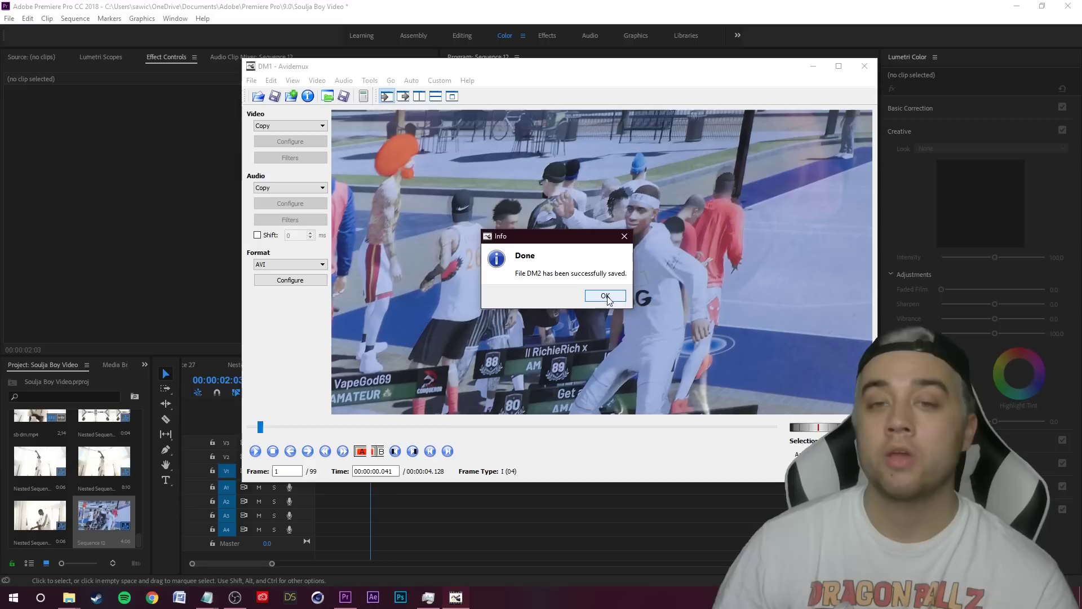
{"action": "left_click", "coordinate": [606, 296]}
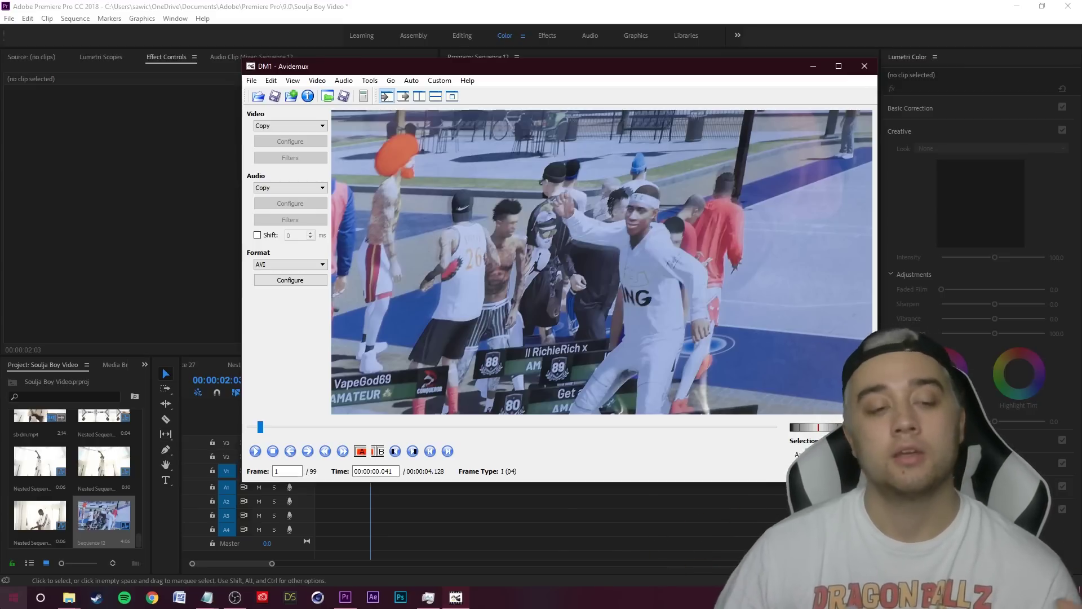
Search Windows for vlc and launch VLC media player.
{"action": "right_click", "coordinate": [12, 596]}
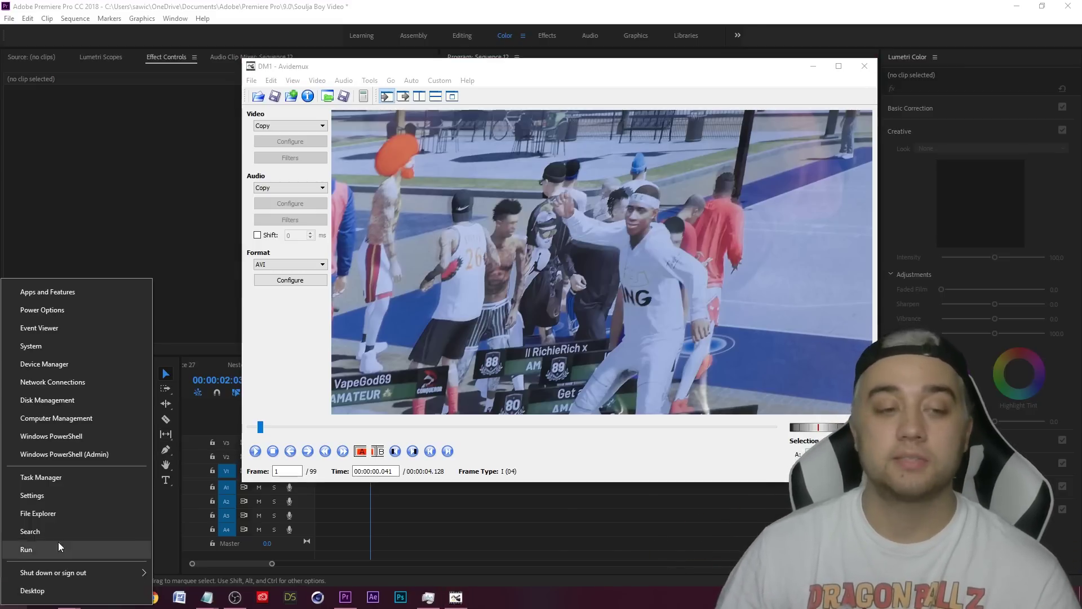
{"action": "left_click", "coordinate": [41, 530]}
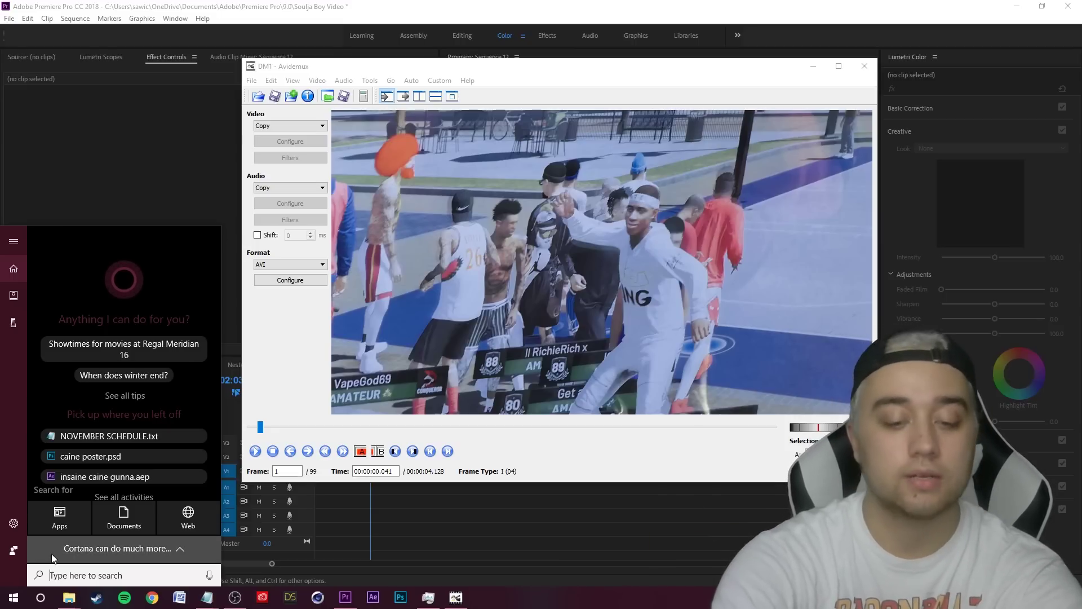
{"action": "type", "text": "vlc"}
{"action": "left_click", "coordinate": [86, 275]}
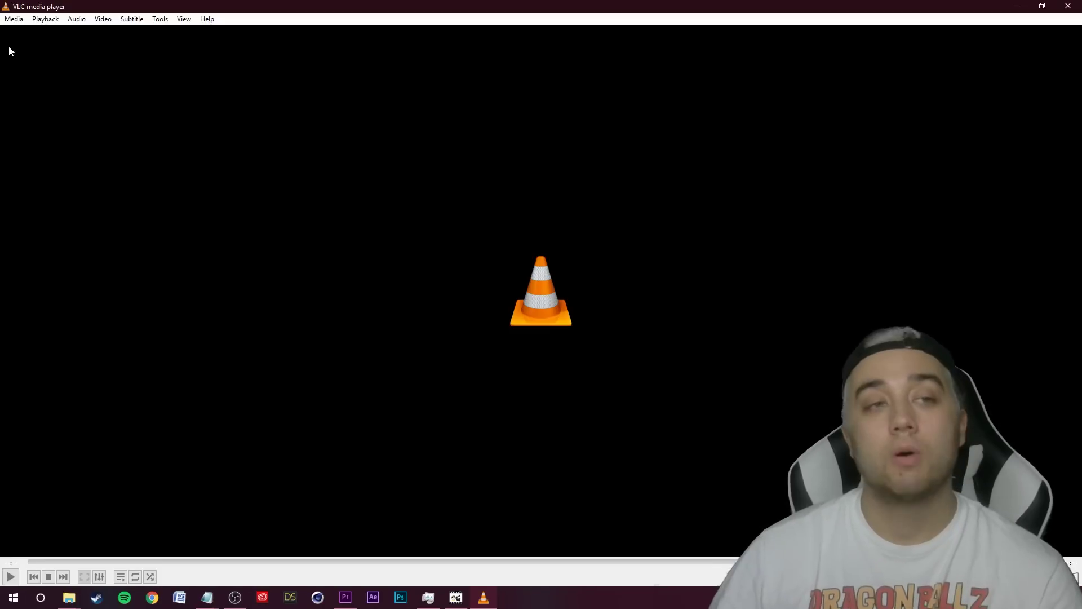
Open DM2 from Seagate Expansion Drive (H:) in VLC and replay it from the start to review the glitch transitions.
{"action": "left_click", "coordinate": [13, 19]}
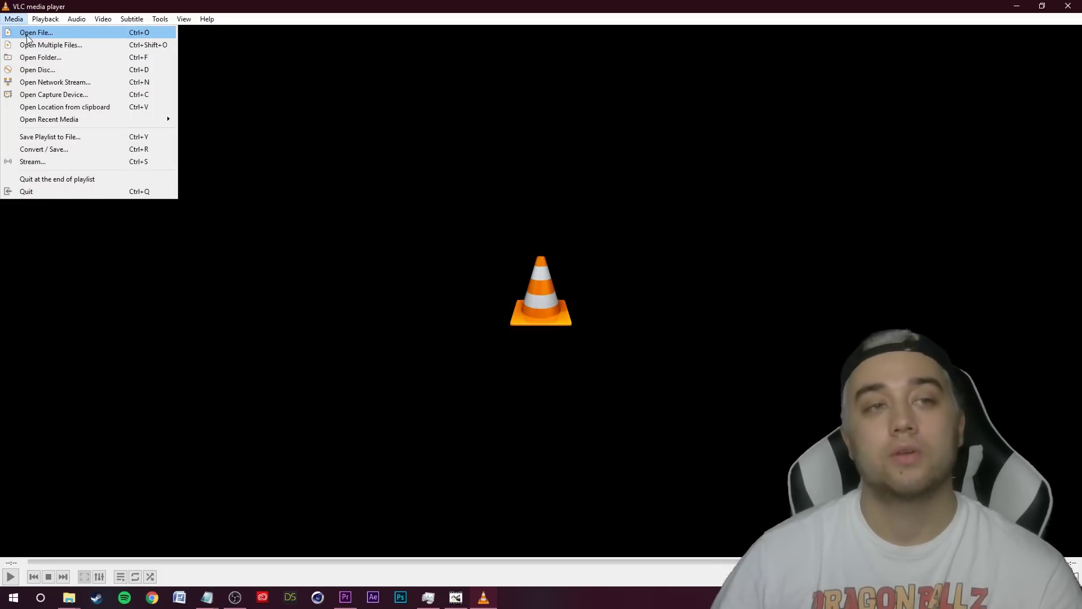
{"action": "left_click", "coordinate": [25, 33]}
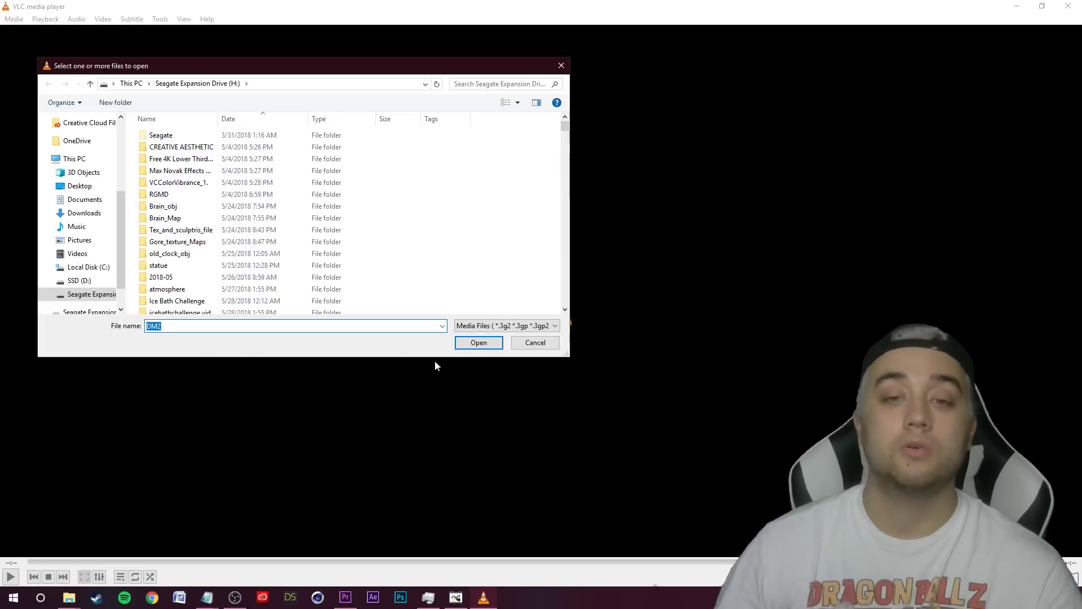
{"action": "left_click", "coordinate": [477, 342]}
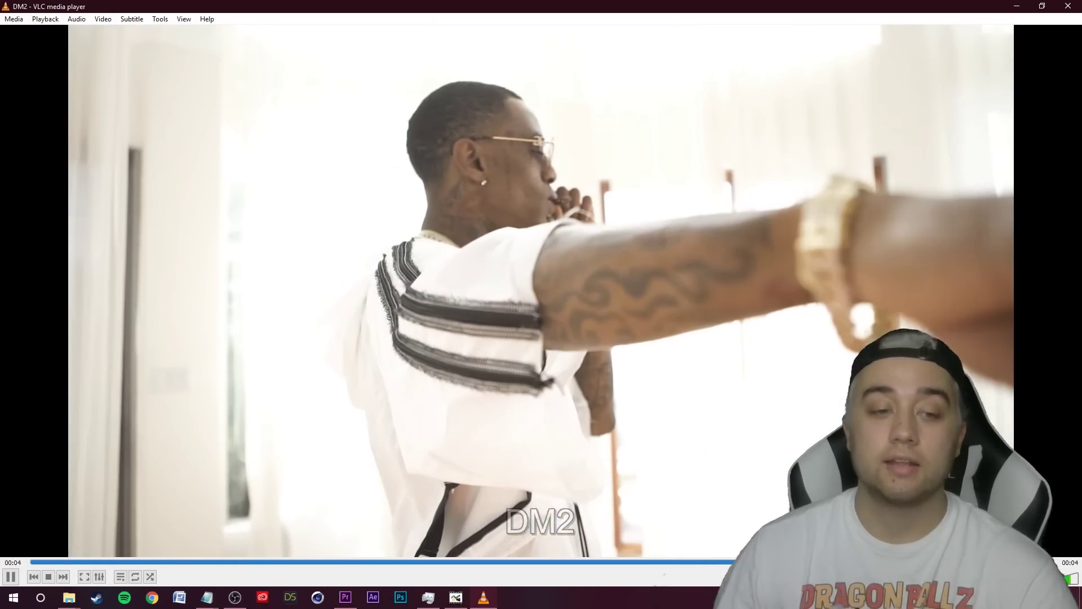
{"action": "left_click", "coordinate": [39, 563]}
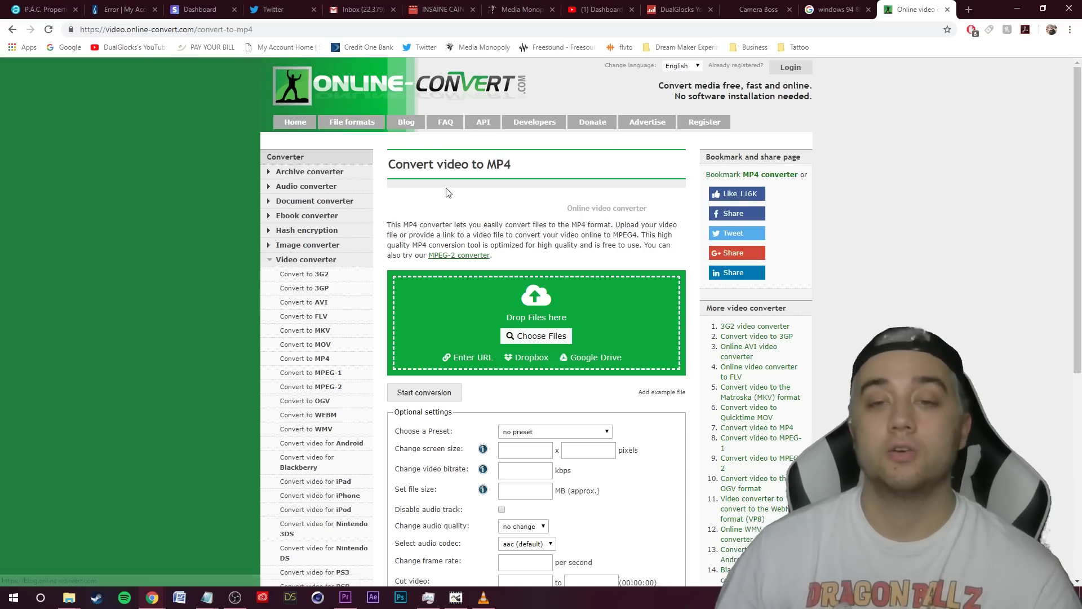
Convert DM2 from Seagate Expansion Drive (H:) to MP4 with Online-Convert and save the result as DM example.mp4.
{"action": "left_click", "coordinate": [513, 337]}
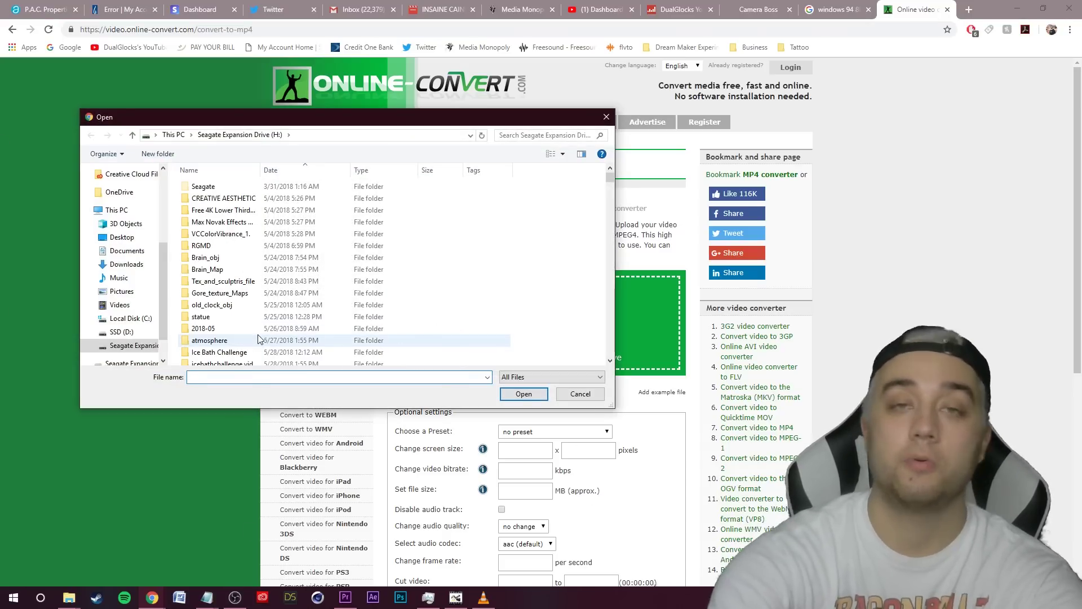
{"action": "type", "text": "DM32"}
{"action": "key", "text": "BackSpace"}
{"action": "key", "text": "BackSpace"}
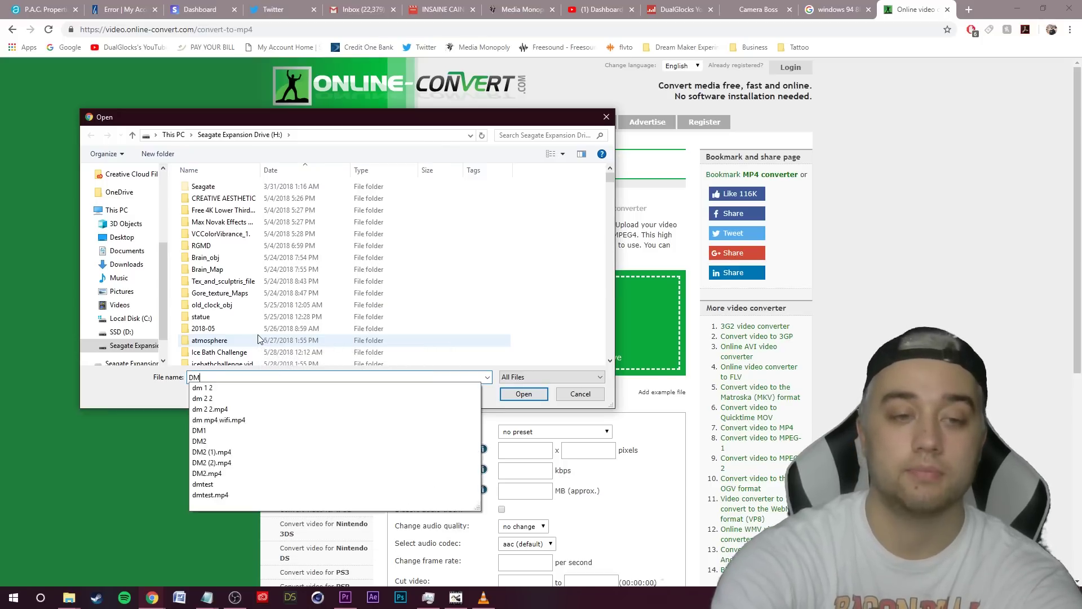
{"action": "type", "text": "2"}
{"action": "key", "text": "Down"}
{"action": "key", "text": "Return"}
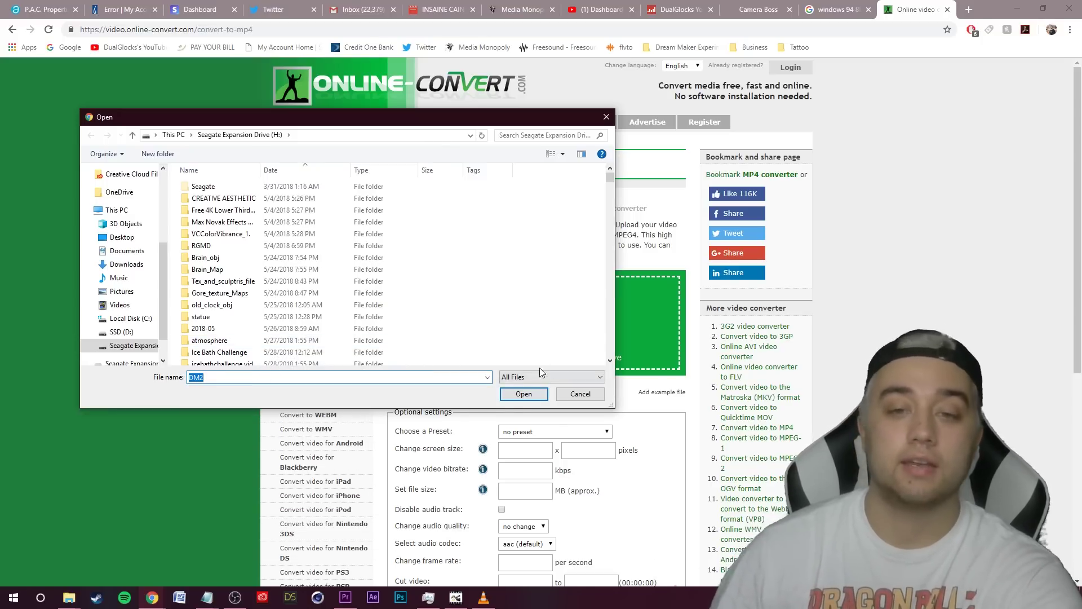
{"action": "left_click", "coordinate": [523, 394]}
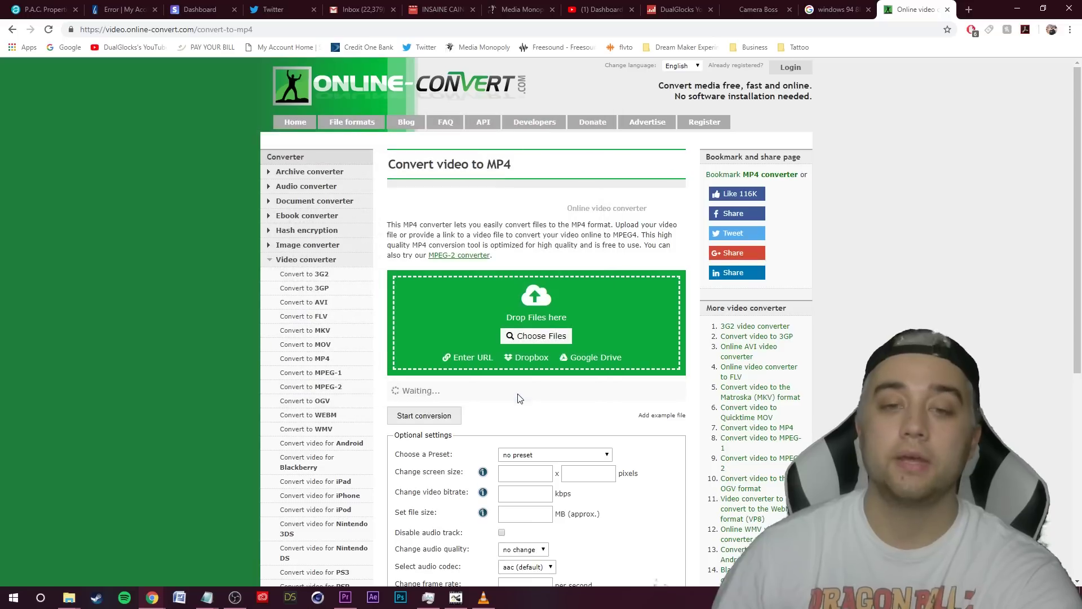
{"action": "left_click", "coordinate": [417, 416]}
{"action": "scroll", "coordinate": [242, 418], "scroll_direction": "down", "scroll_amount": 1}
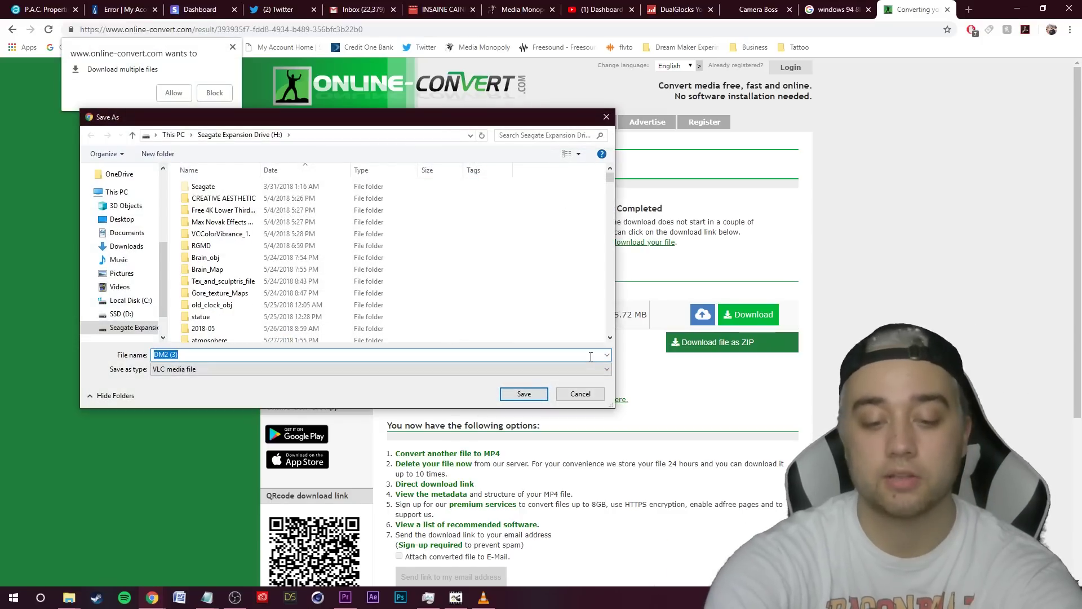
{"action": "key", "text": "Return"}
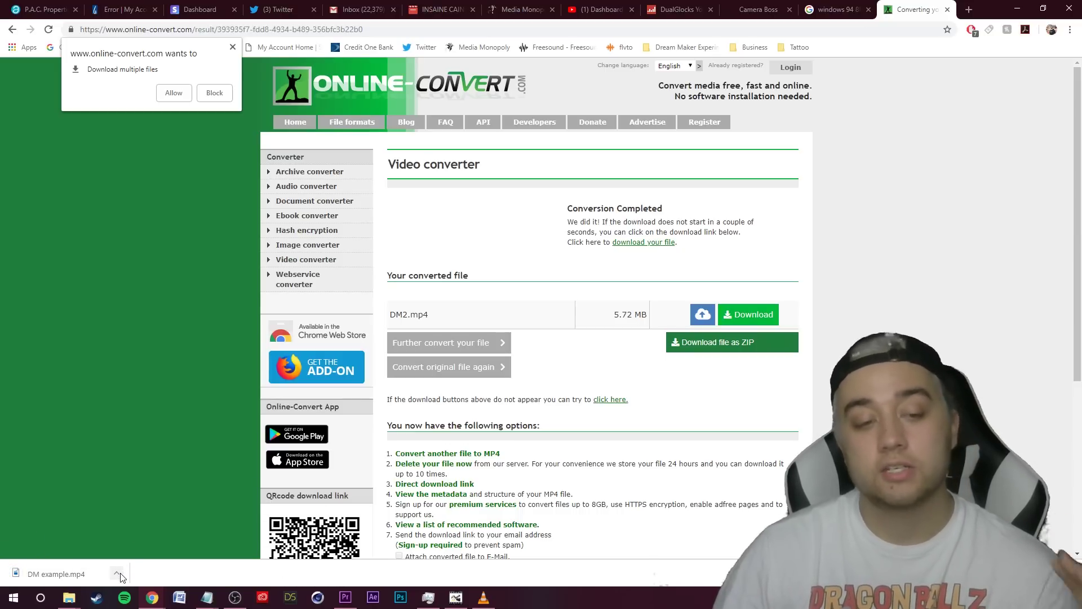
Locate the downloaded DM example.mp4 in its folder and place it at the start of Premiere Pro's Sequence 12, on V2 above the original clips.
{"action": "left_click", "coordinate": [117, 574]}
{"action": "left_click", "coordinate": [147, 538]}
{"action": "left_click_drag", "start_coordinate": [190, 383], "coordinate": [303, 460]}
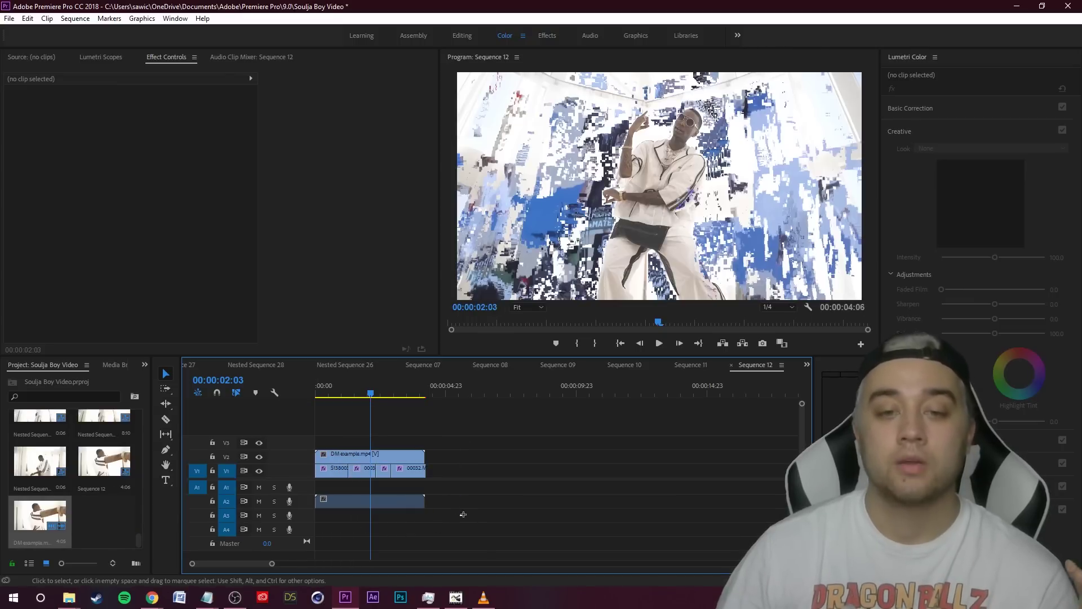
Delete only the audio of DM example.mp4 from track A2, keeping its video on V2.
{"action": "left_click", "coordinate": [415, 502], "text": "alt"}
{"action": "key", "text": "Delete"}
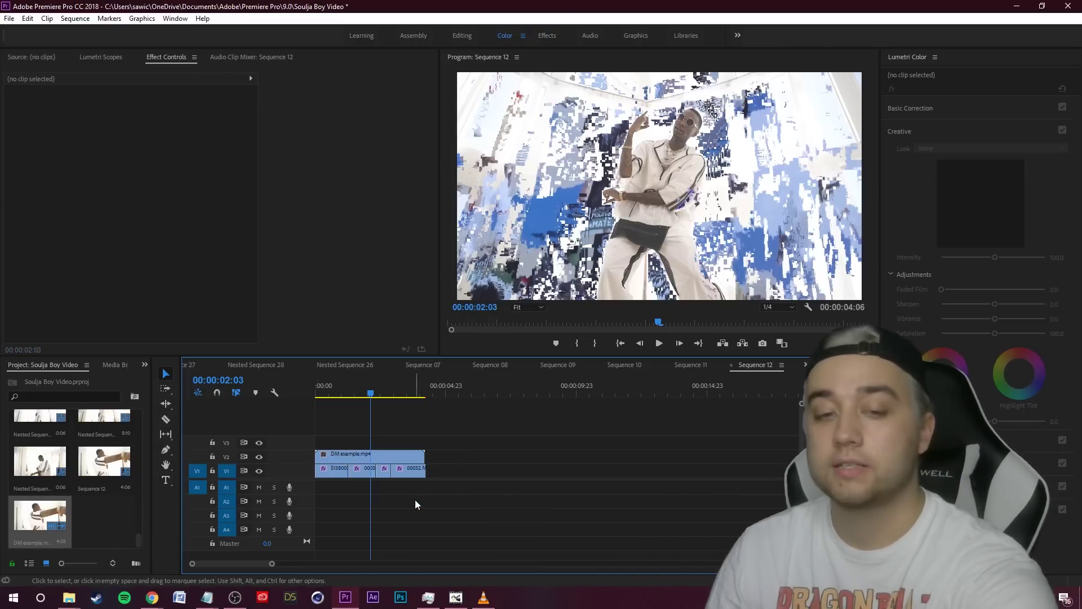
{"action": "scroll", "coordinate": [338, 439], "scroll_direction": "up", "scroll_amount": 2}
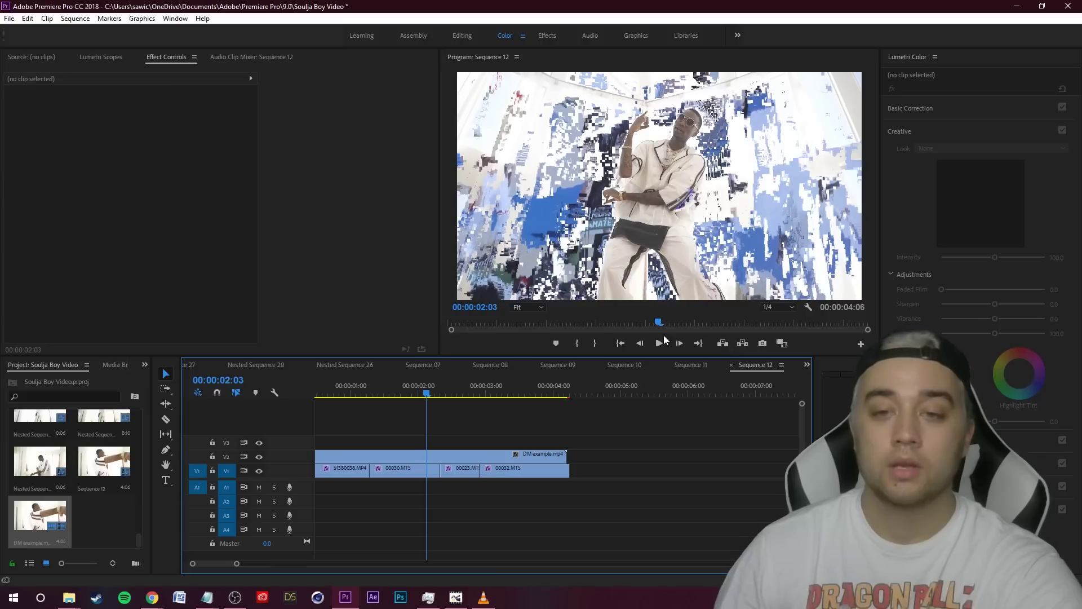
Step frame by frame between 00:00:00:00 and 00:00:00:02 to check where DM example.mp4's unwanted opening frames end.
{"action": "left_click", "coordinate": [621, 343]}
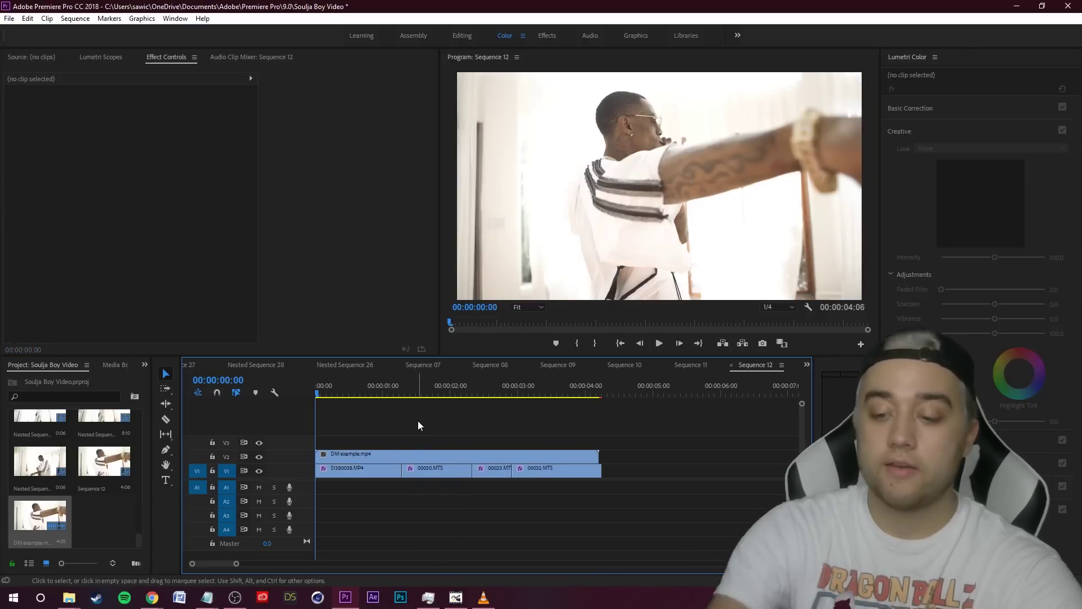
{"action": "key", "text": "Right"}
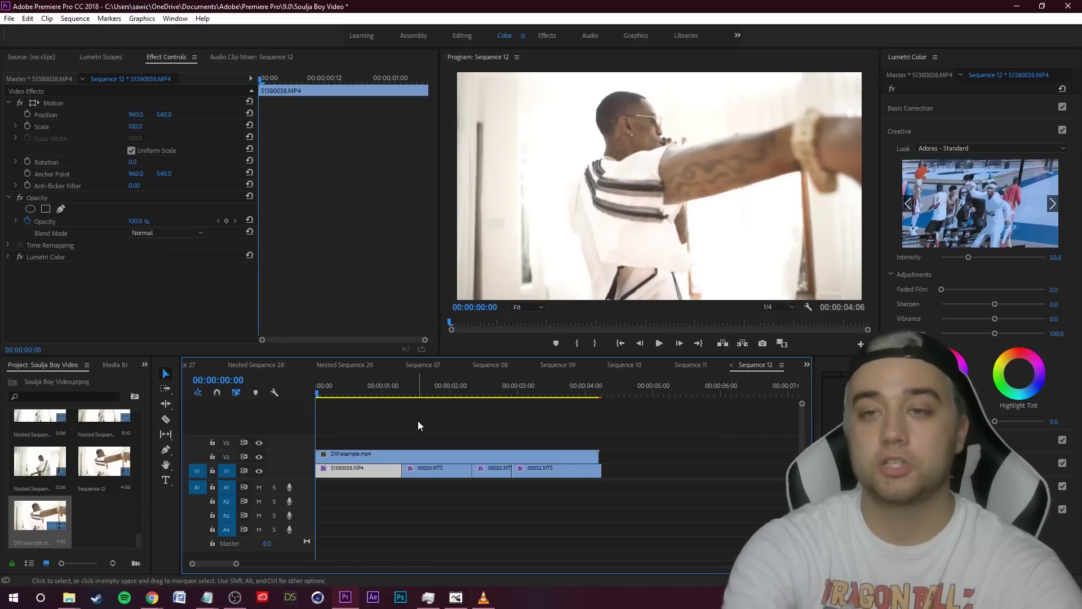
{"action": "key", "text": "Left"}
{"action": "key", "text": "Right"}
{"action": "key", "text": "Left"}
{"action": "key", "text": "Right"}
{"action": "key", "text": "Left"}
{"action": "key", "text": "Right"}
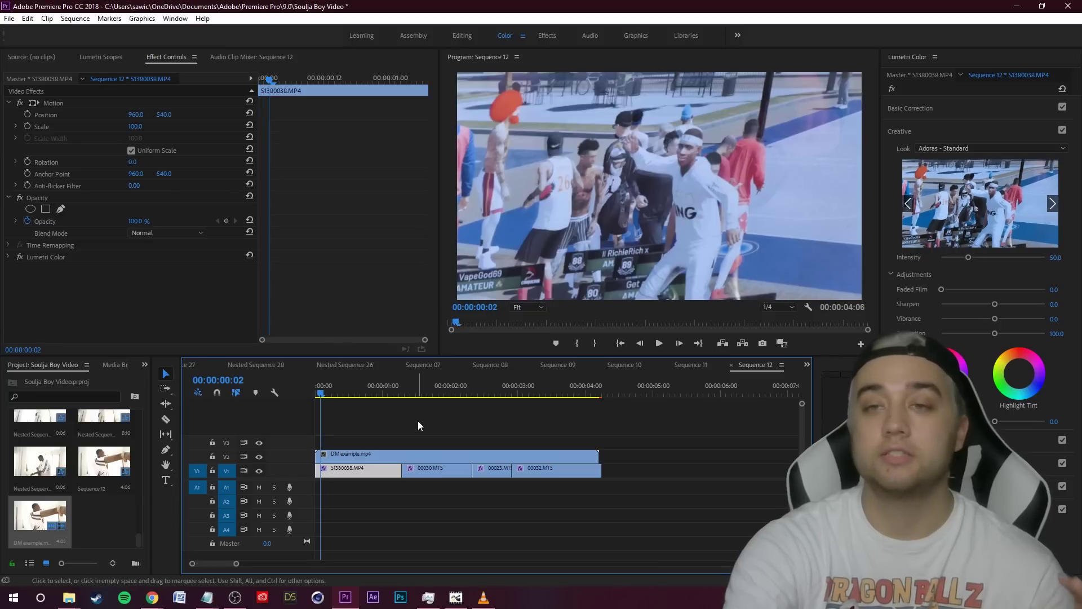
{"action": "key", "text": "Left"}
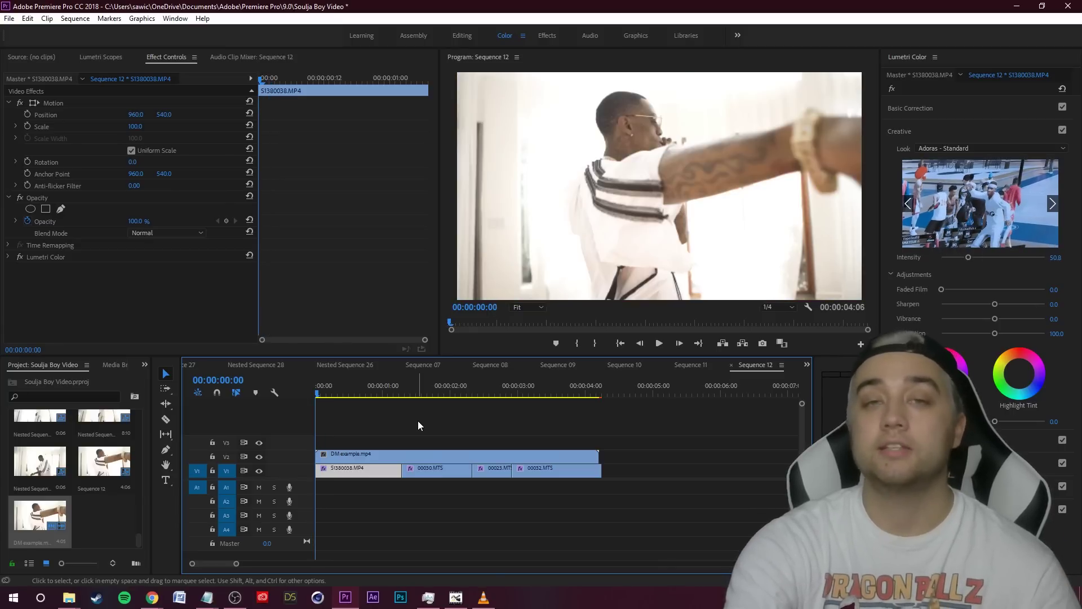
{"action": "key", "text": "Right"}
{"action": "key", "text": "Right"}
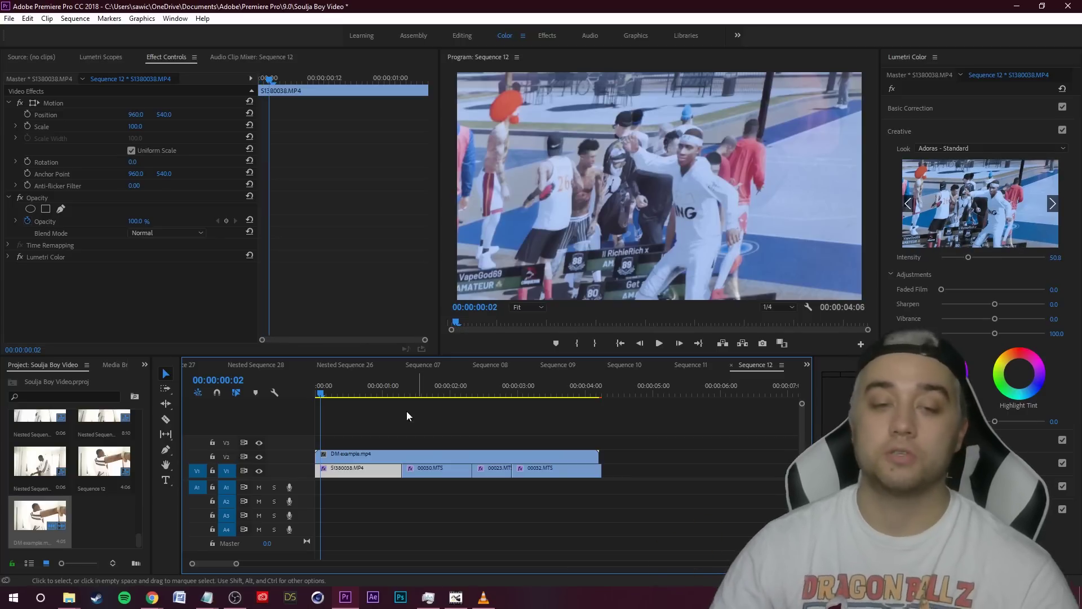
Cut DM example.mp4 at 00:00:00:02, delete the short opening piece and move the remainder to the sequence start.
{"action": "left_click", "coordinate": [344, 459]}
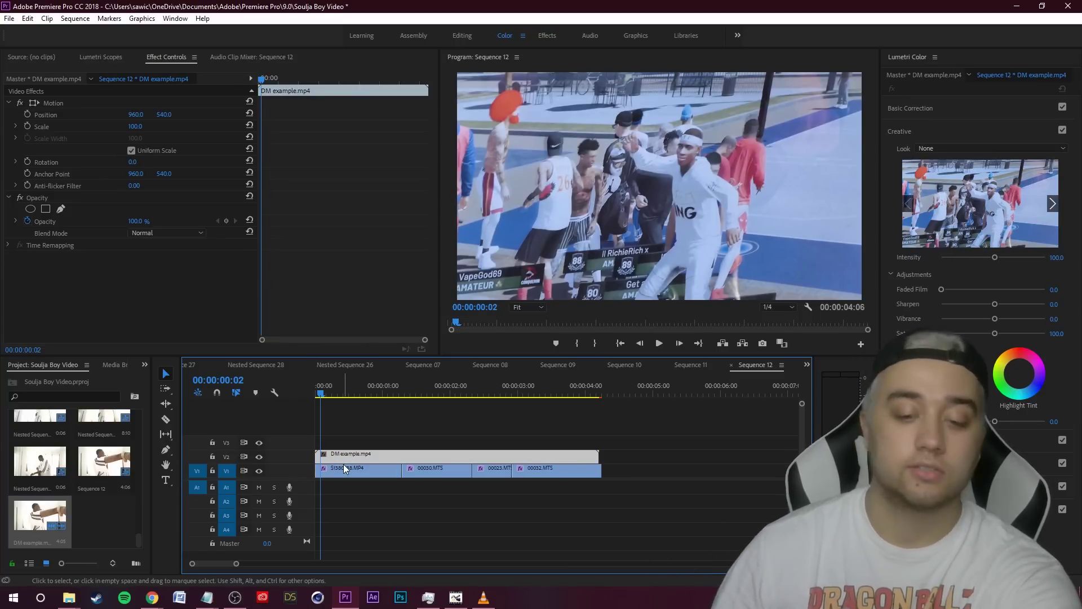
{"action": "left_click", "coordinate": [336, 459]}
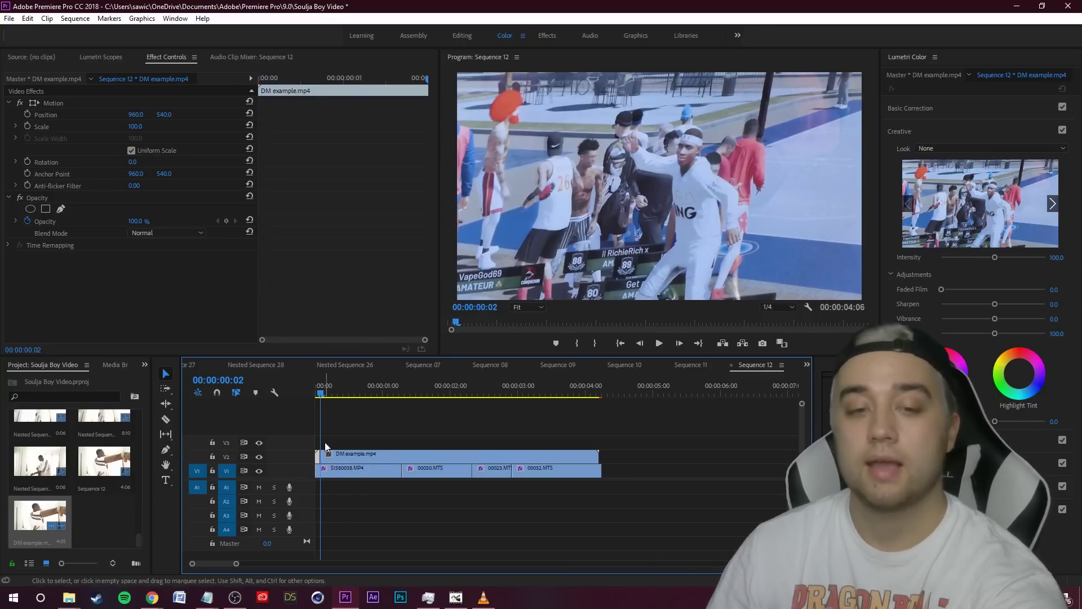
{"action": "key", "text": "Delete"}
{"action": "left_click_drag", "start_coordinate": [345, 456], "coordinate": [341, 455]}
Hide V2 and show it again at 00:00:00:05 to compare DM example.mp4's alignment with the original clips.
{"action": "left_click_drag", "start_coordinate": [322, 394], "coordinate": [328, 394]}
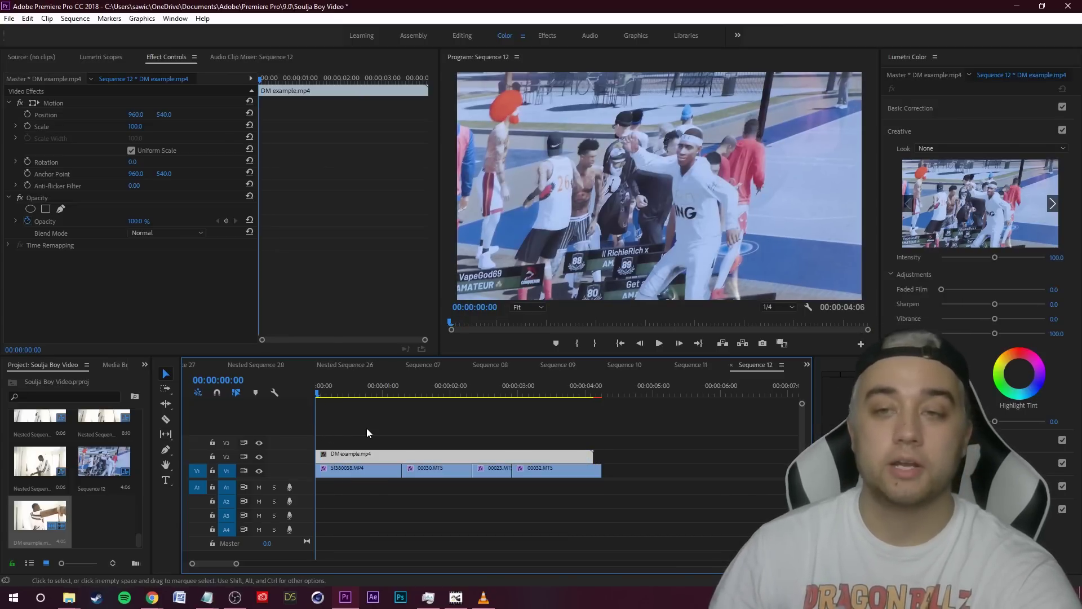
{"action": "left_click", "coordinate": [260, 456]}
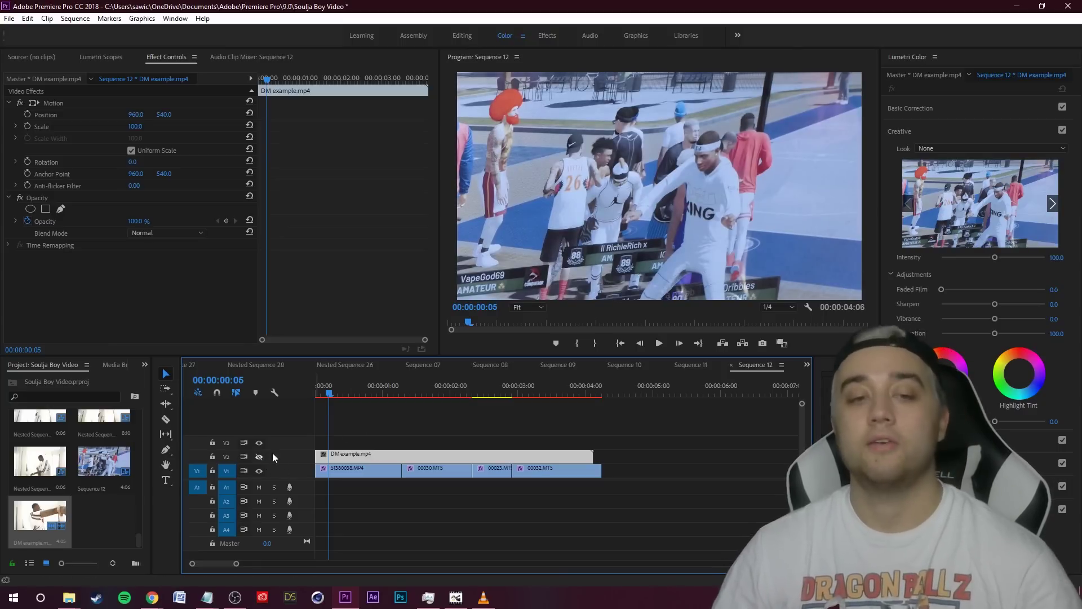
{"action": "left_click", "coordinate": [261, 458]}
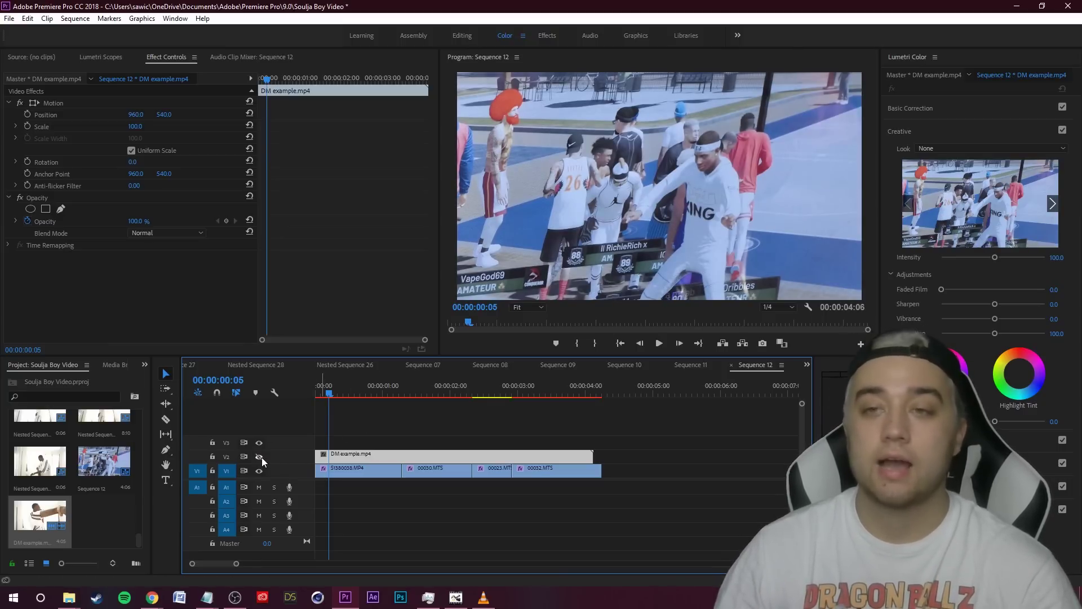
{"action": "left_click", "coordinate": [406, 420]}
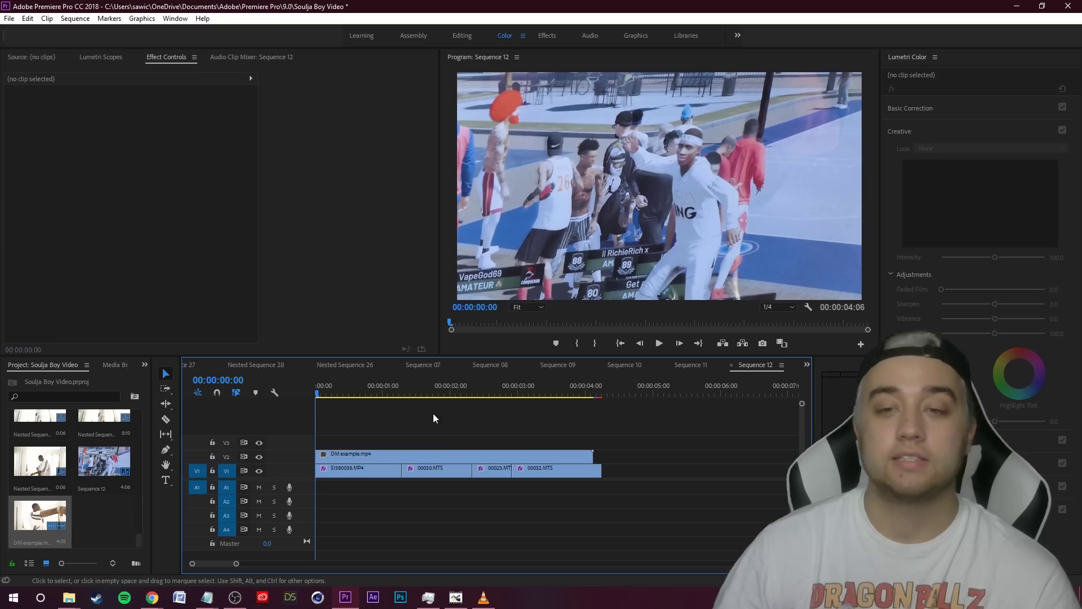
Play Sequence 12 and replay sections around the cuts to review the pixel-smearing transitions.
{"action": "key", "text": "space"}
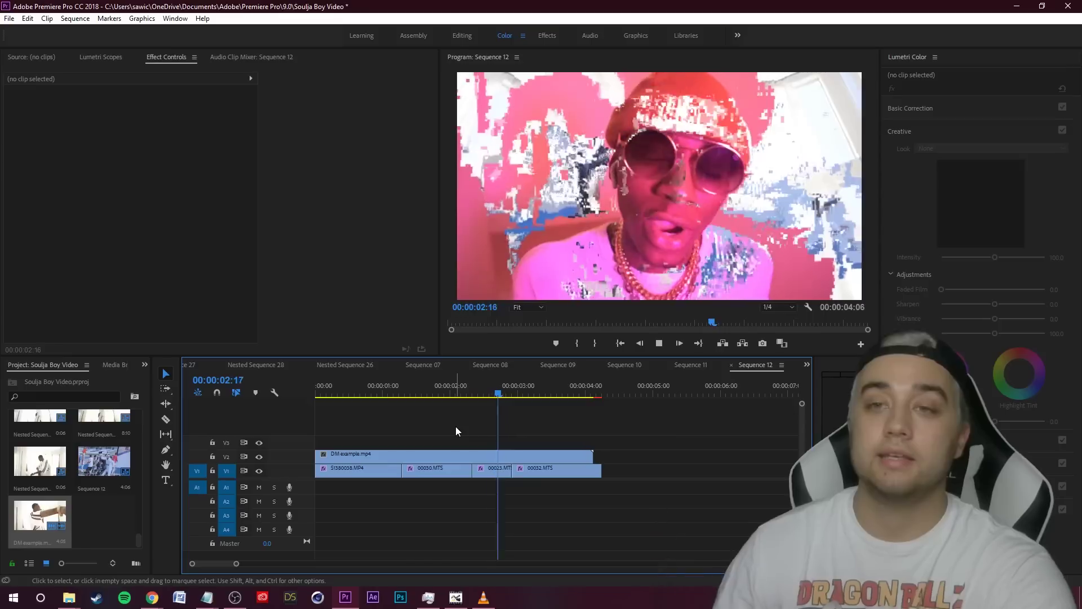
{"action": "key", "text": "space"}
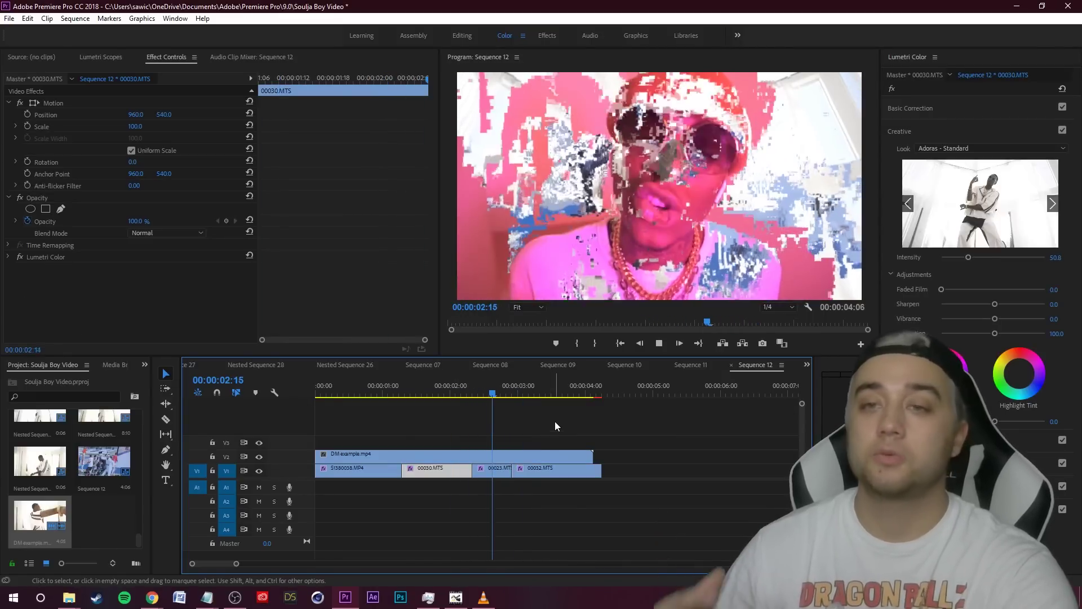
{"action": "key", "text": "space"}
{"action": "key", "text": "Home"}
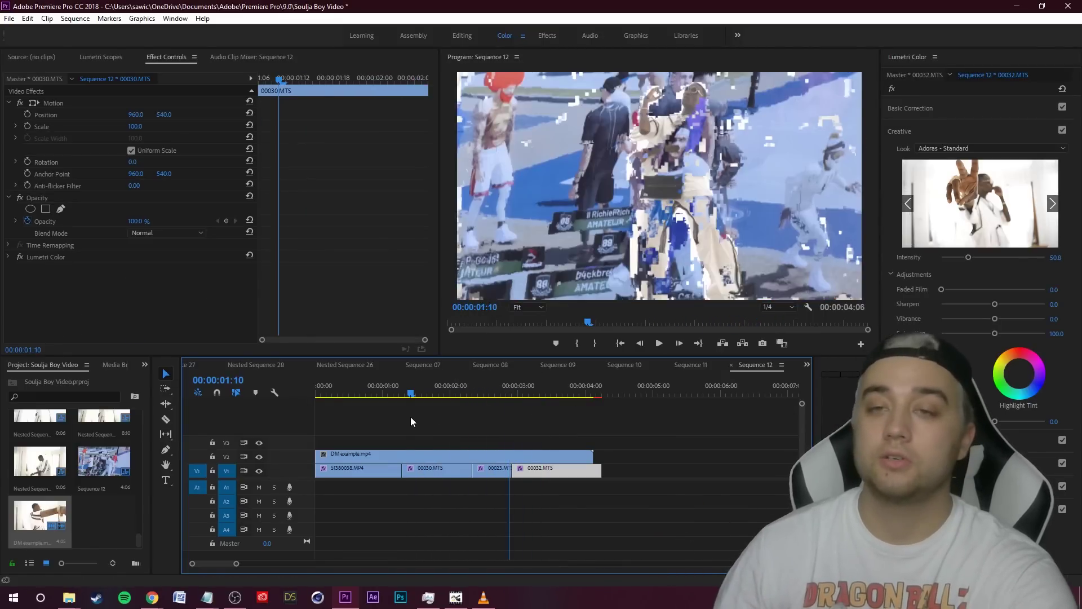
{"action": "key", "text": "space"}
{"action": "left_click", "coordinate": [560, 428]}
{"action": "key", "text": "space"}
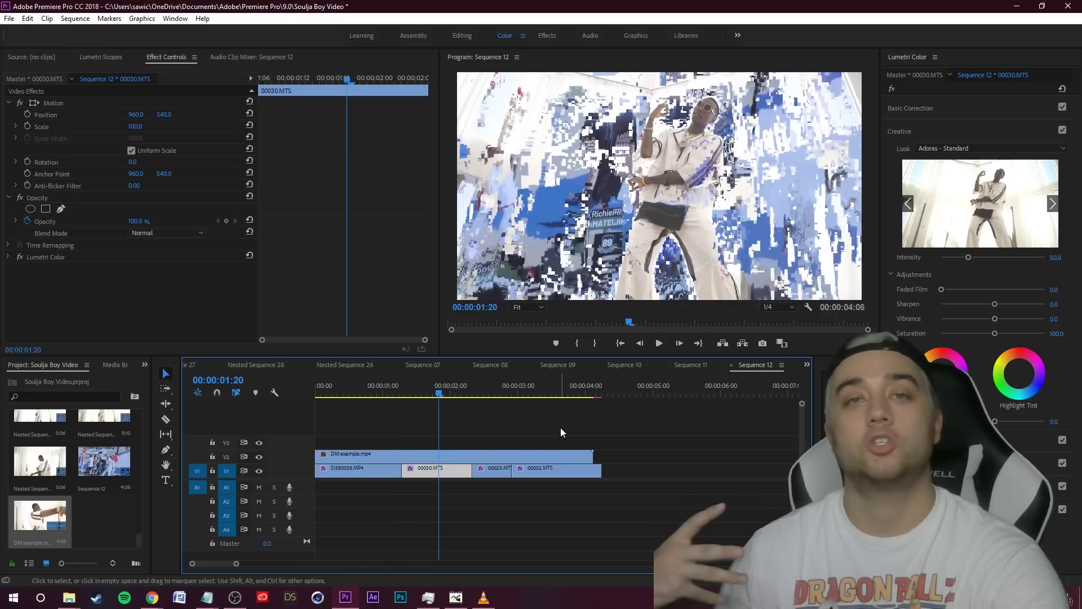
Replay Sequence 12 from the start and inspect the first glitch transition at 00:00:01:15, over the 00030.MTS clip.
{"action": "key", "text": "Home"}
{"action": "left_click", "coordinate": [661, 344]}
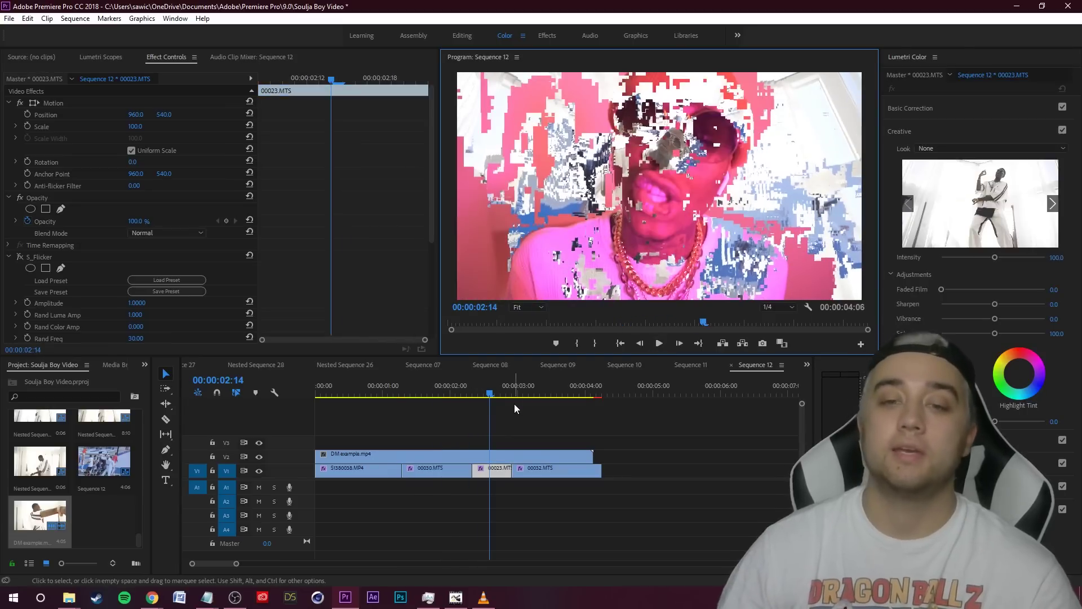
{"action": "key", "text": "space"}
{"action": "key", "text": "Home"}
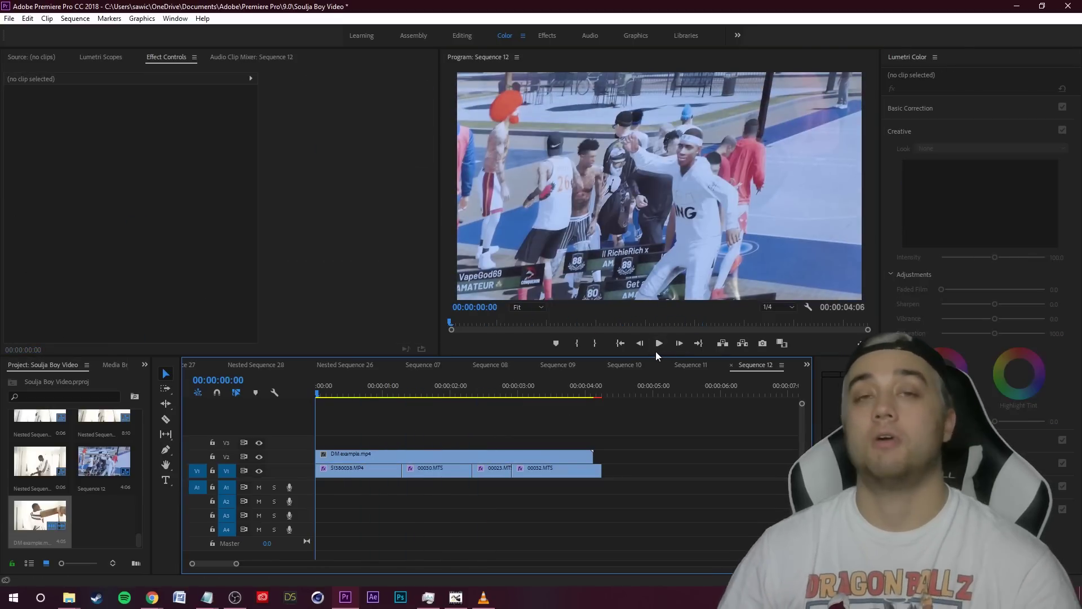
{"action": "left_click", "coordinate": [659, 344]}
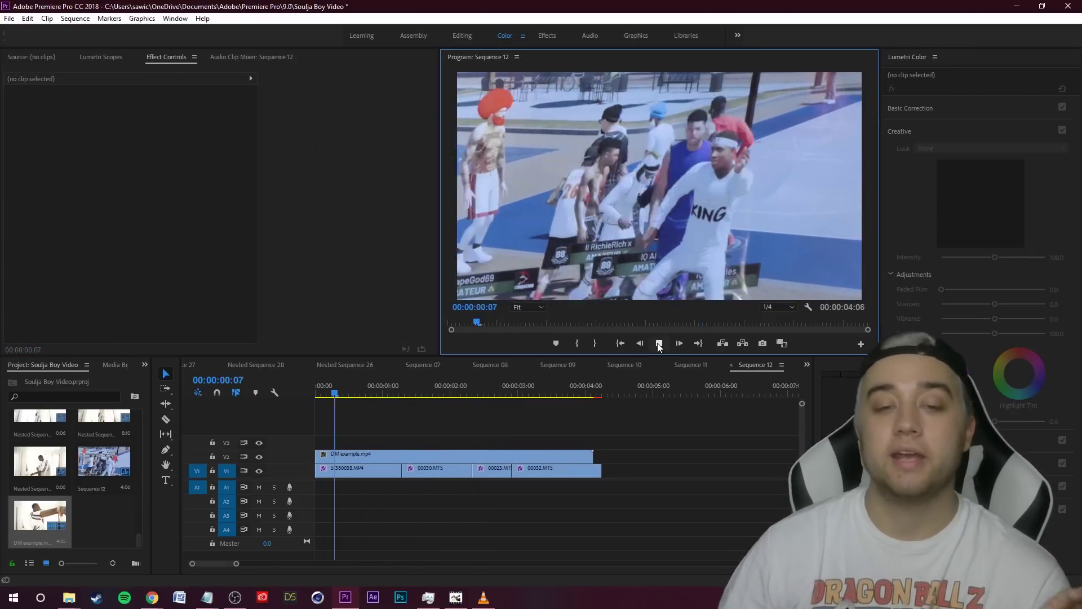
{"action": "left_click", "coordinate": [665, 346]}
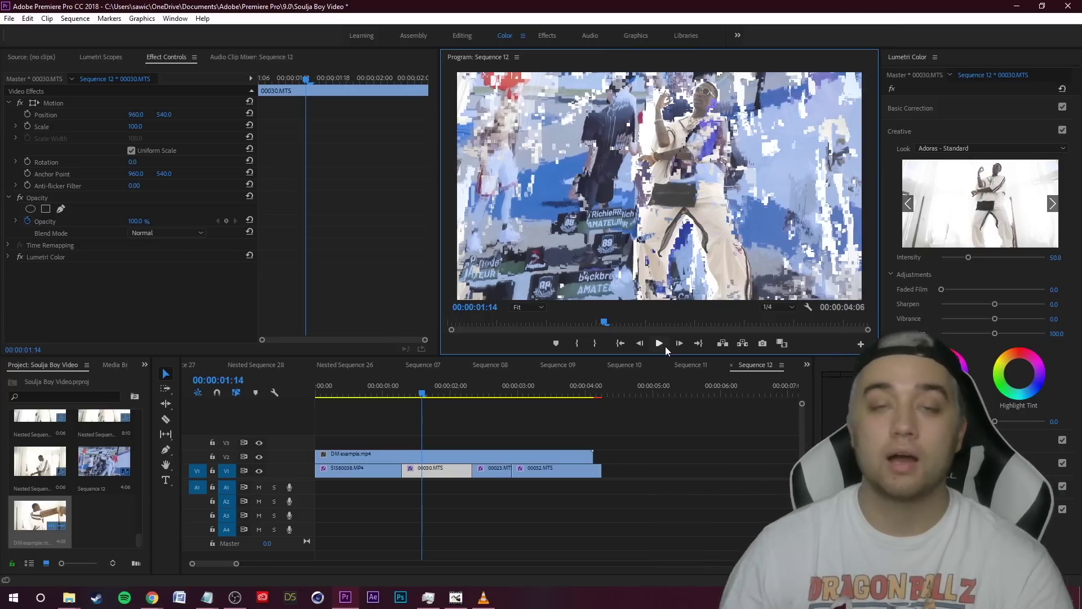
{"action": "key", "text": "Right"}
{"action": "left_click", "coordinate": [703, 354]}
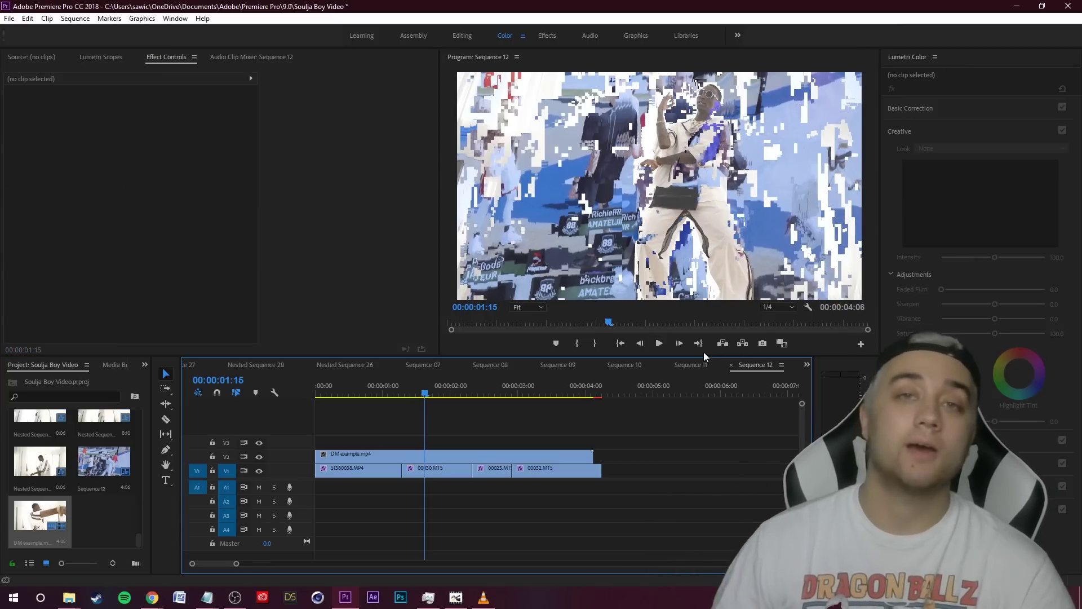